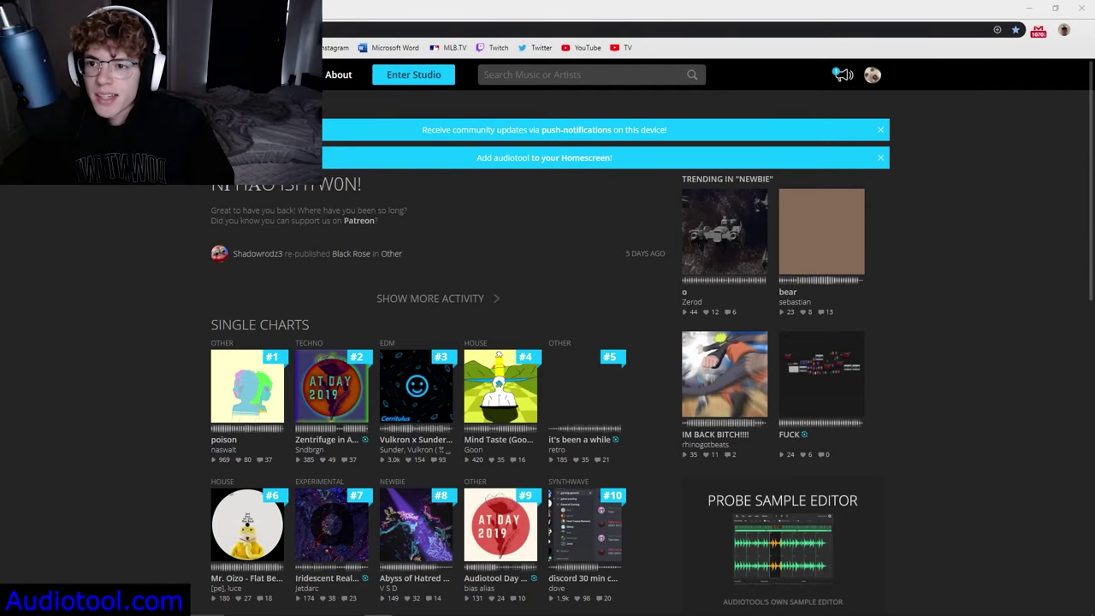
# Step: Open a new browser tab showing the Google start page
pyautogui.hotkey('ctrl', 't')
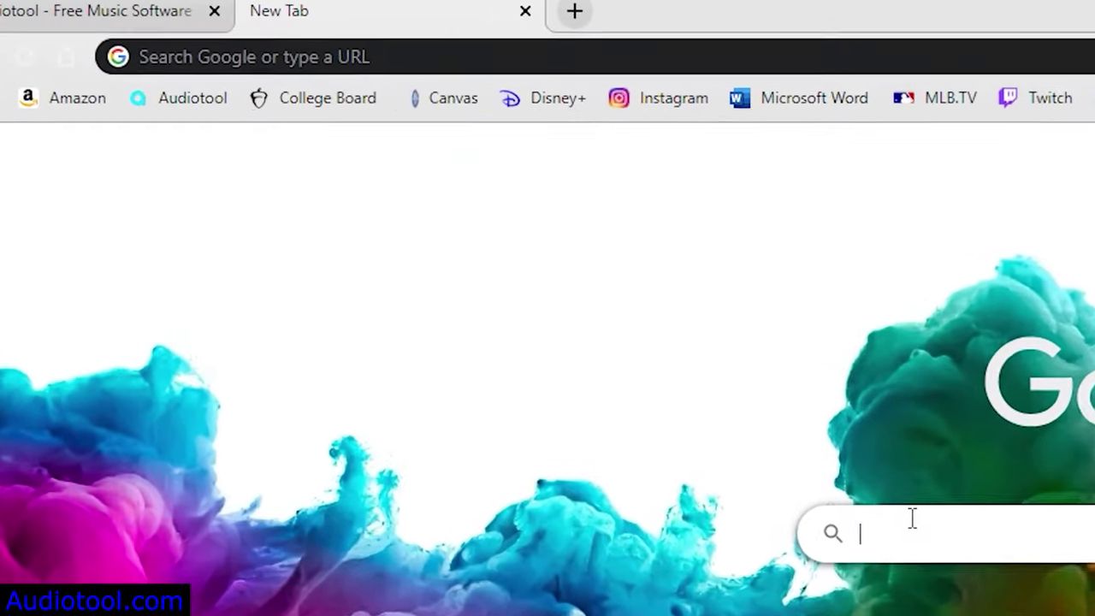
# Step: Search Google for 'Audio tool' and go to the audiotool.com result
pyautogui.write('Aud')
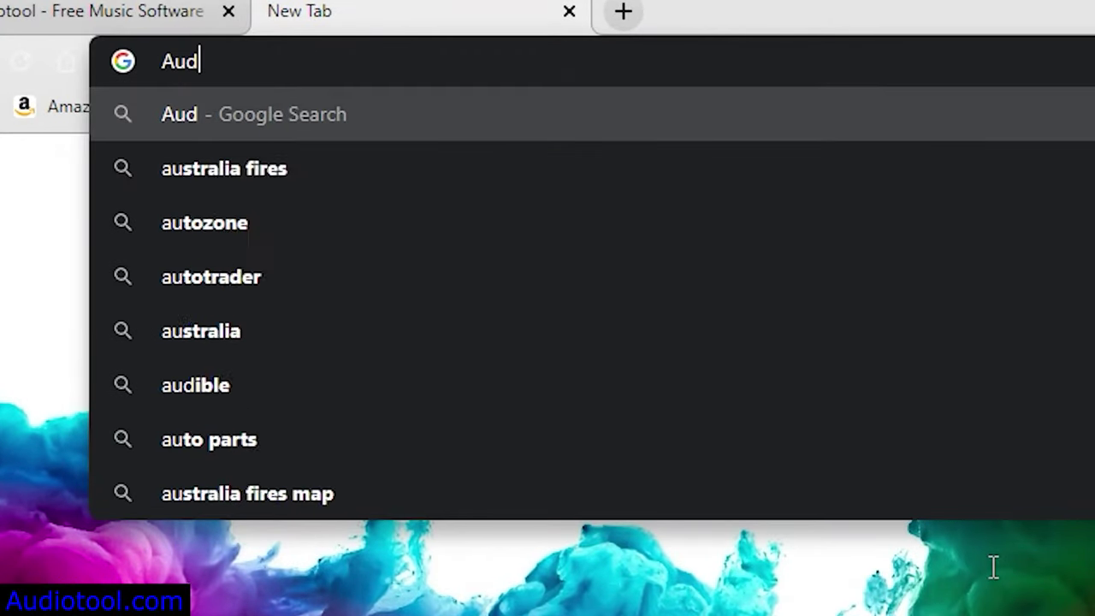
pyautogui.write('io tool')
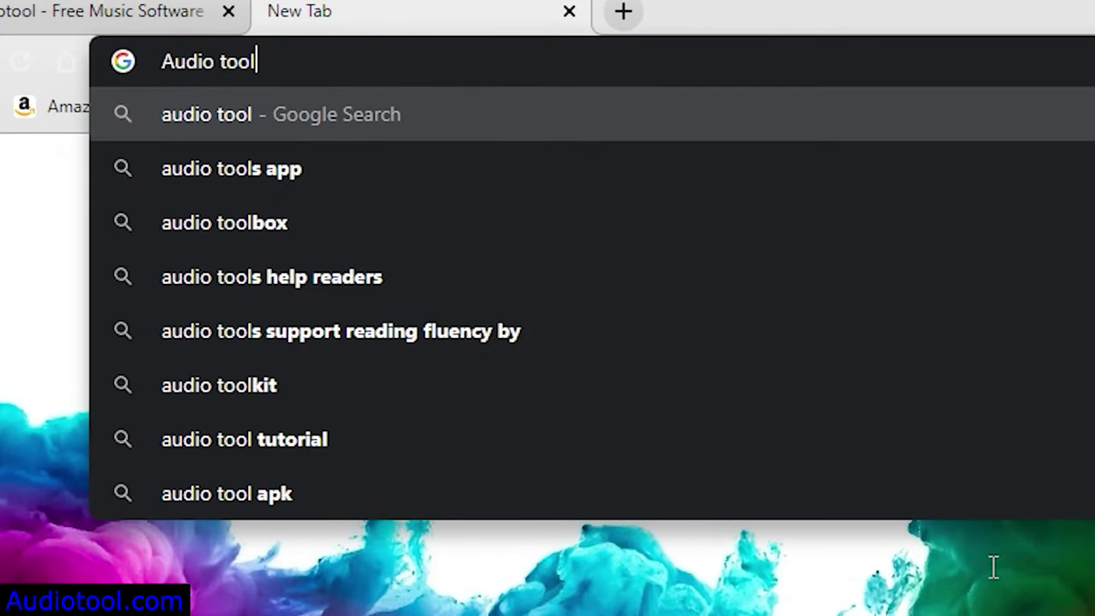
pyautogui.press('Return')
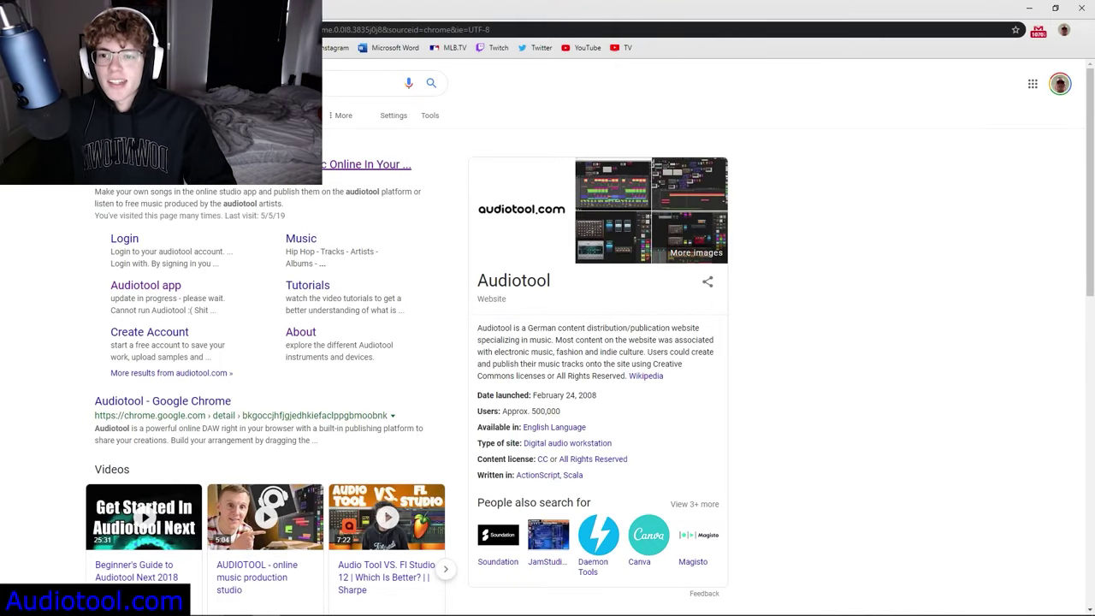
pyautogui.click(366, 163)
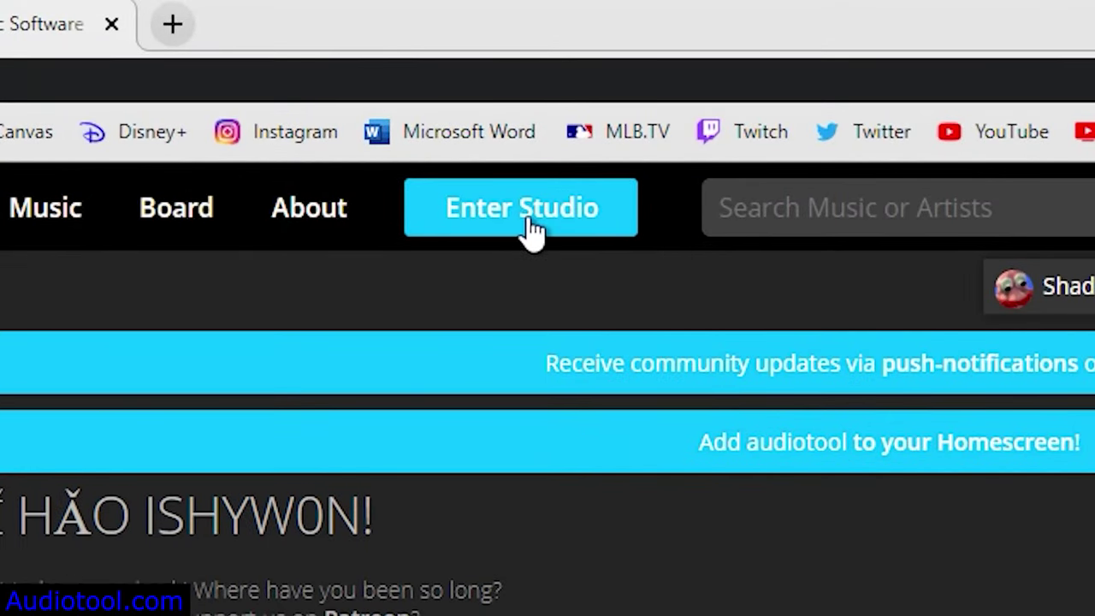
# Step: Enter the Audiotool studio from the home page
pyautogui.click(510, 245)
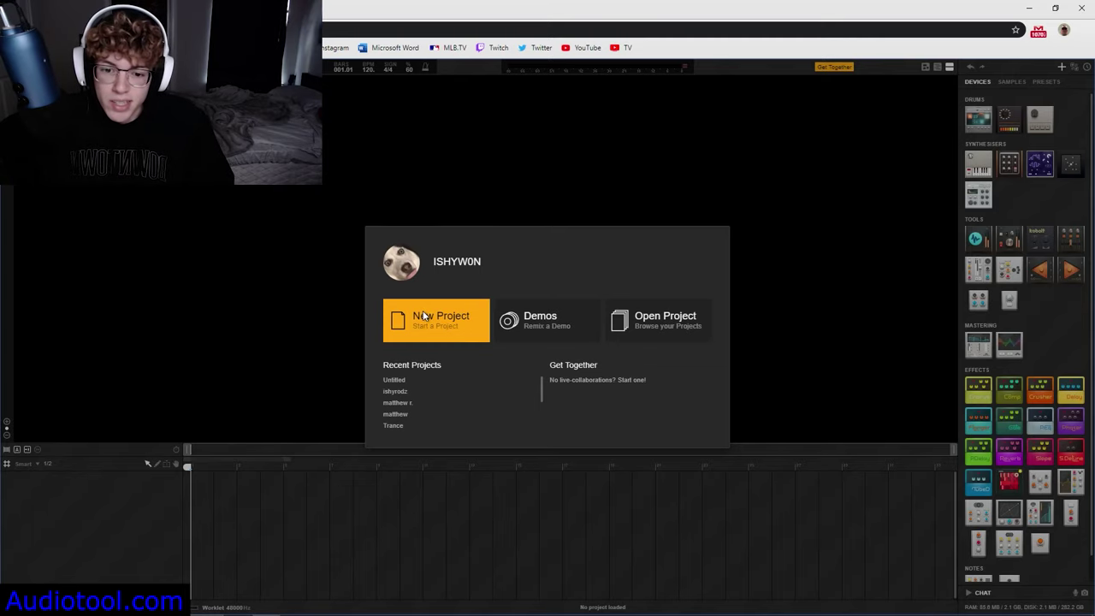
# Step: Start a new project, skip through several tips of the day, and close the dialog
pyautogui.click(422, 316)
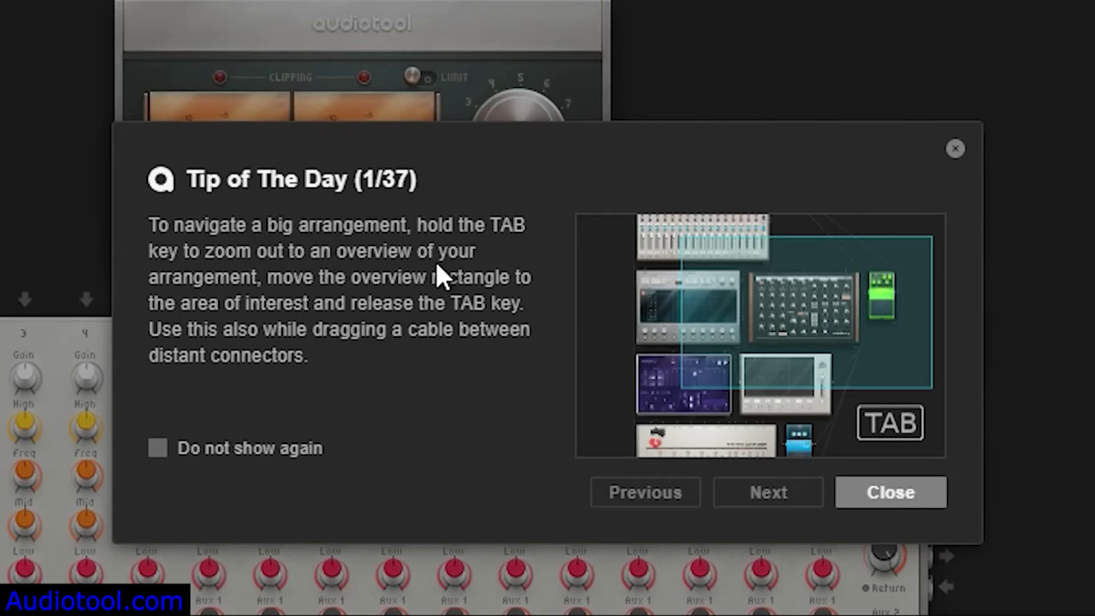
pyautogui.click(770, 497)
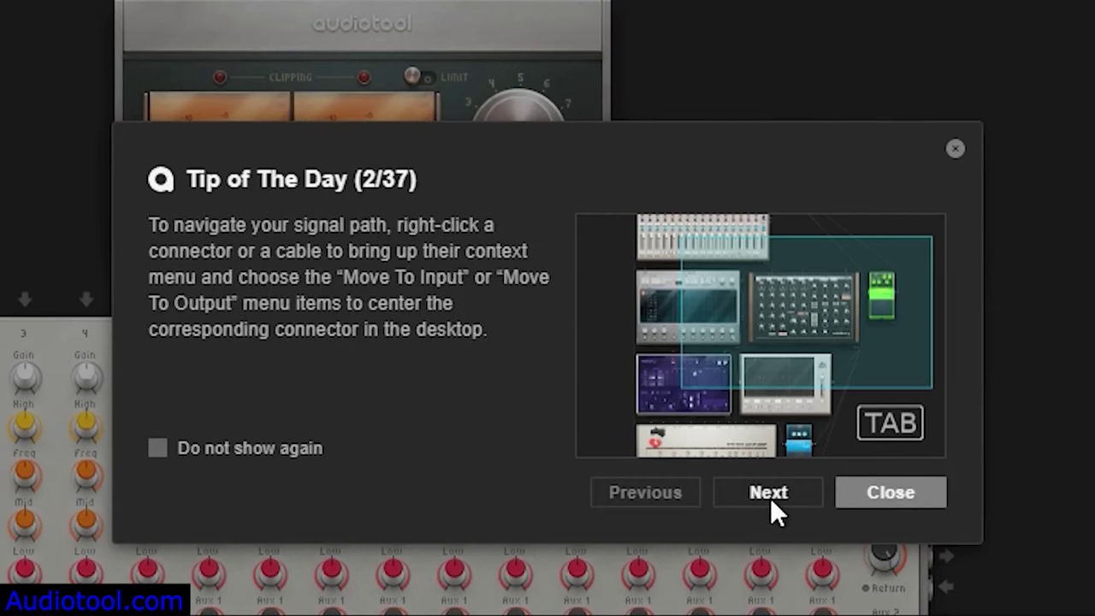
pyautogui.tripleClick(770, 497)
pyautogui.tripleClick(770, 497)
pyautogui.tripleClick(770, 497)
pyautogui.doubleClick(770, 497)
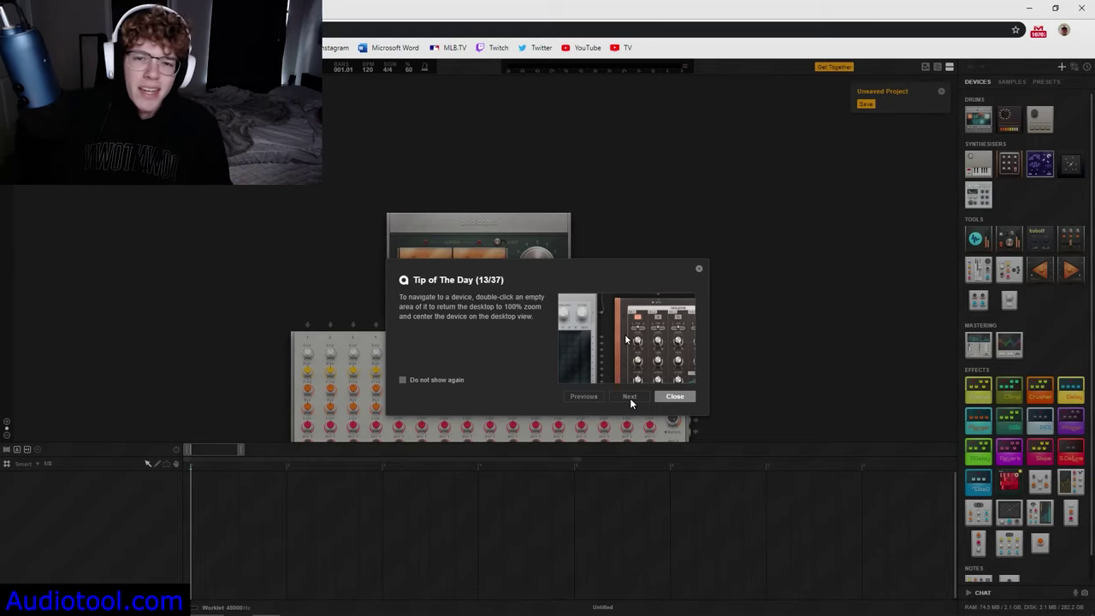
pyautogui.click(676, 398)
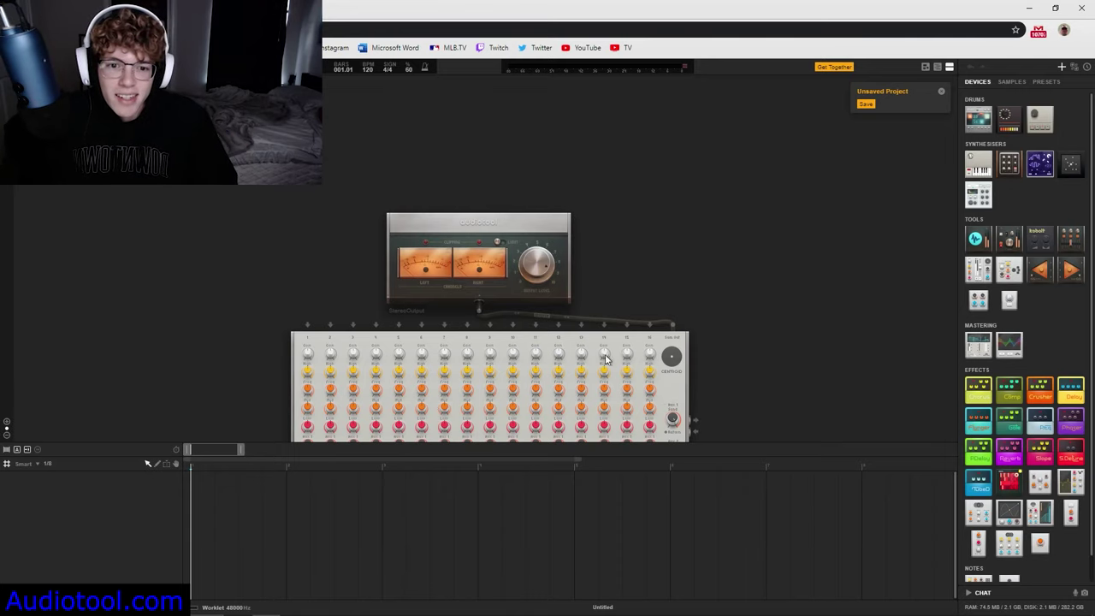
# Step: Zoom and pan around the mixer desk, then switch the studio to full screen with F11
pyautogui.scroll(-4, 594, 245)
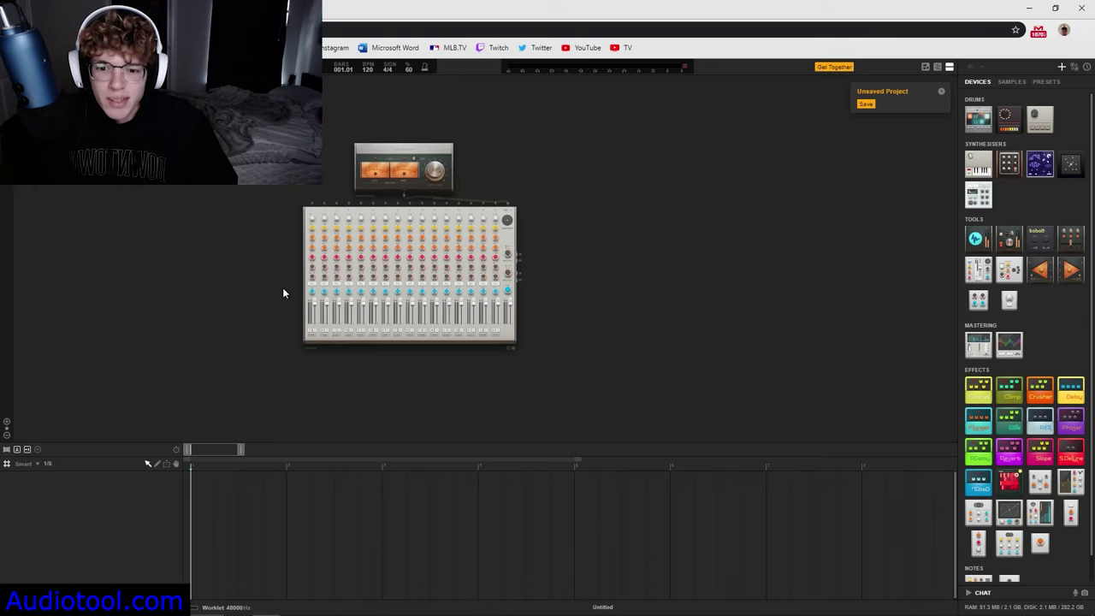
pyautogui.scroll(4, 288, 346)
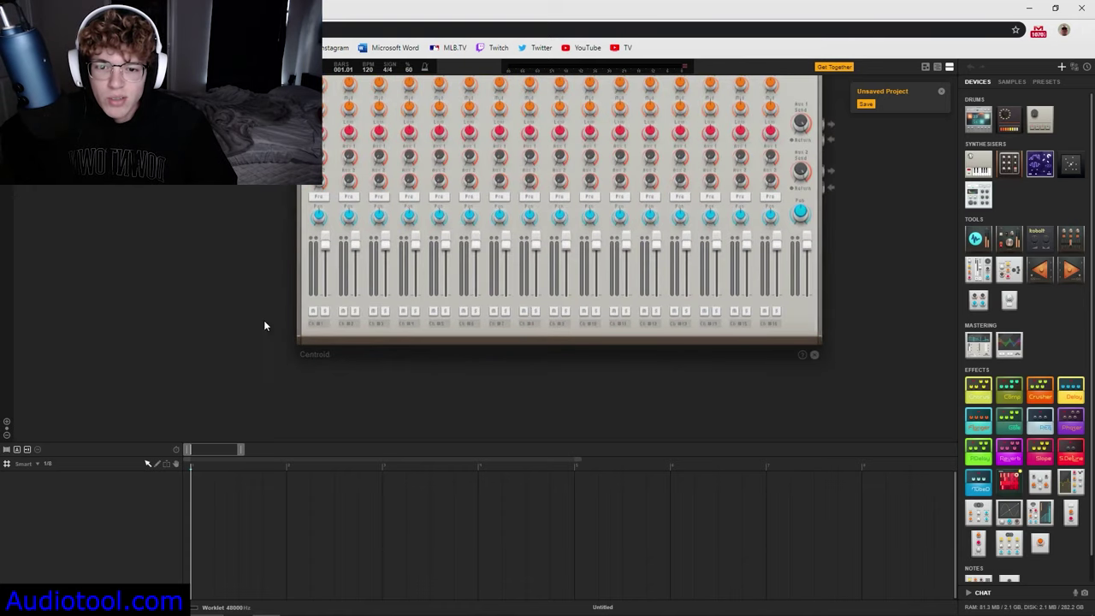
pyautogui.scroll(-4, 386, 282)
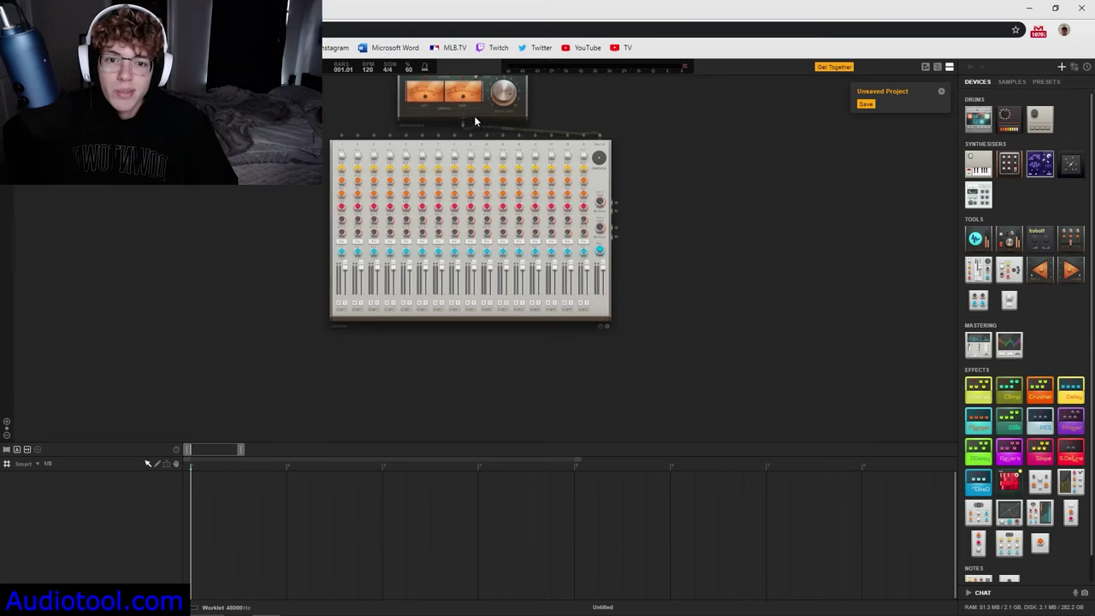
pyautogui.moveTo(475, 125); pyautogui.dragTo(460, 181)
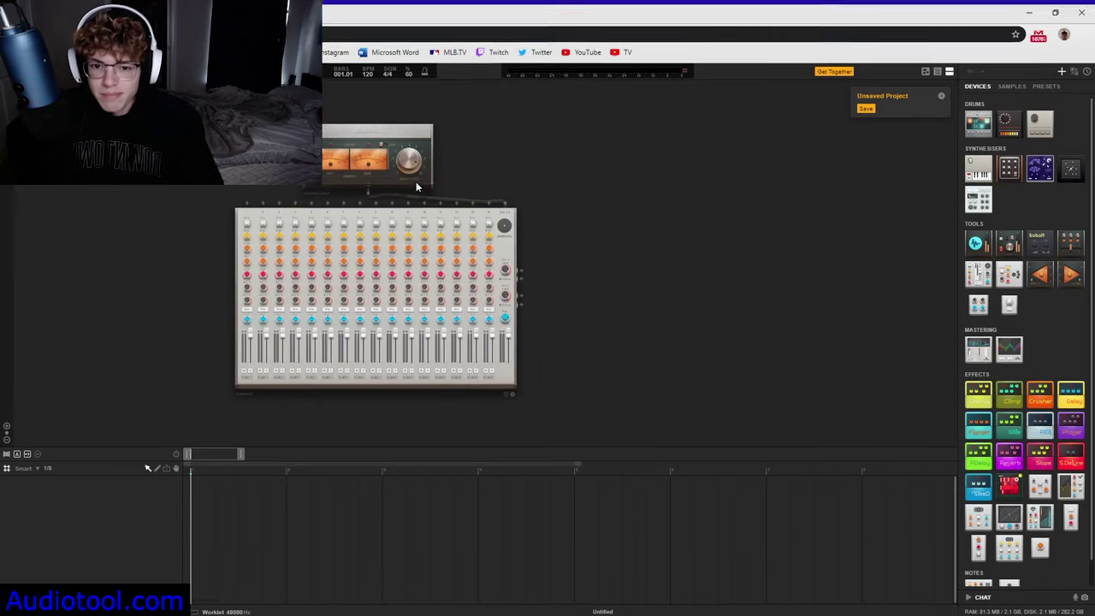
pyautogui.press('F11')
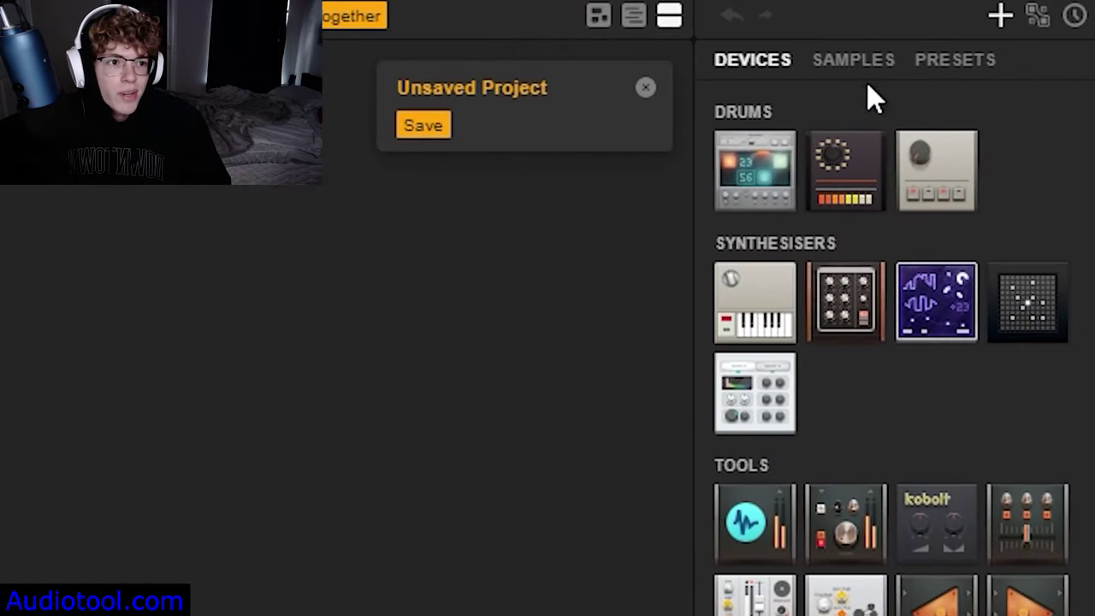
# Step: Search the sample library for 'drums'
pyautogui.click(872, 60)
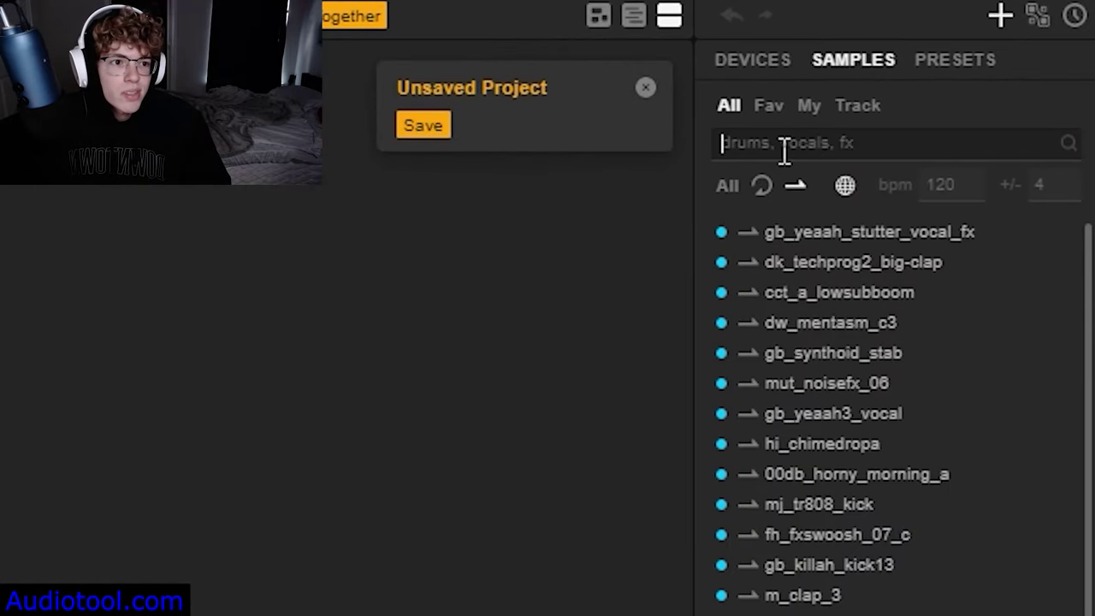
pyautogui.press('Return')
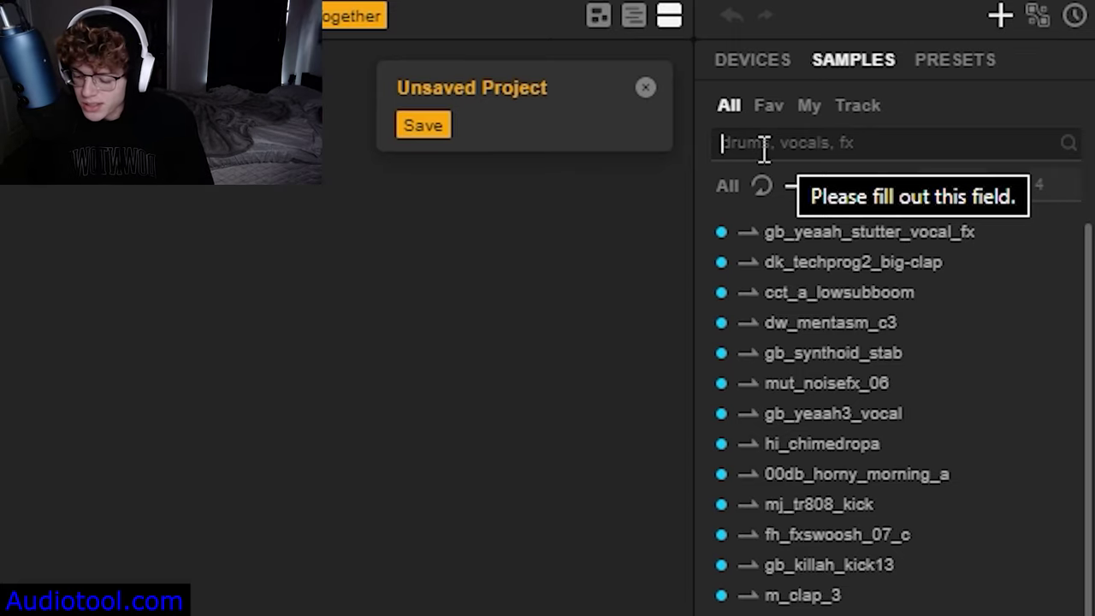
pyautogui.write('drums')
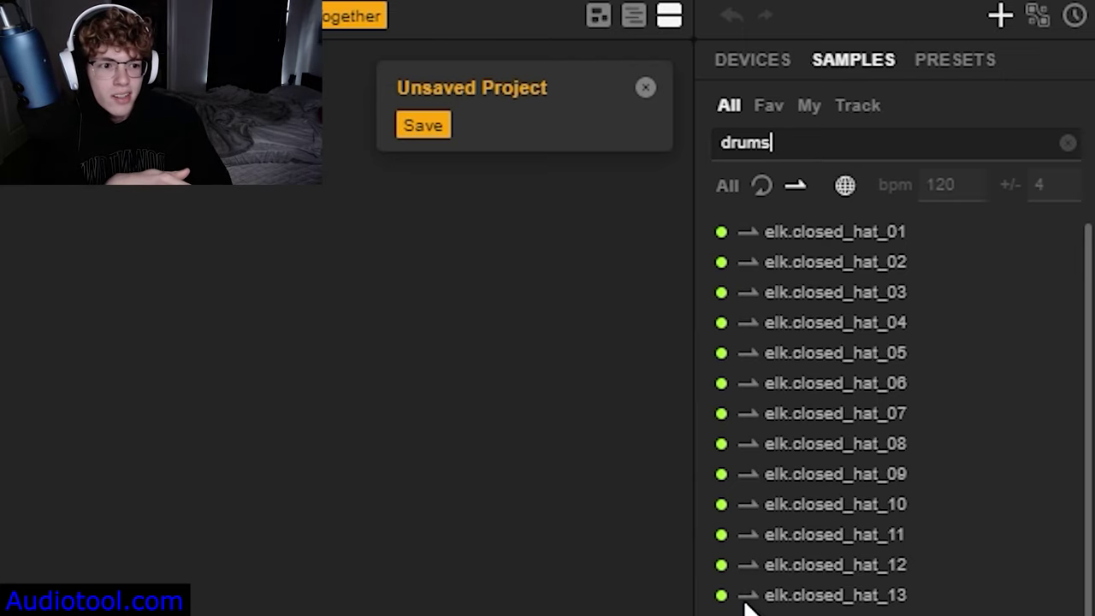
pyautogui.scroll(-5, 822, 410)
pyautogui.scroll(5, 822, 343)
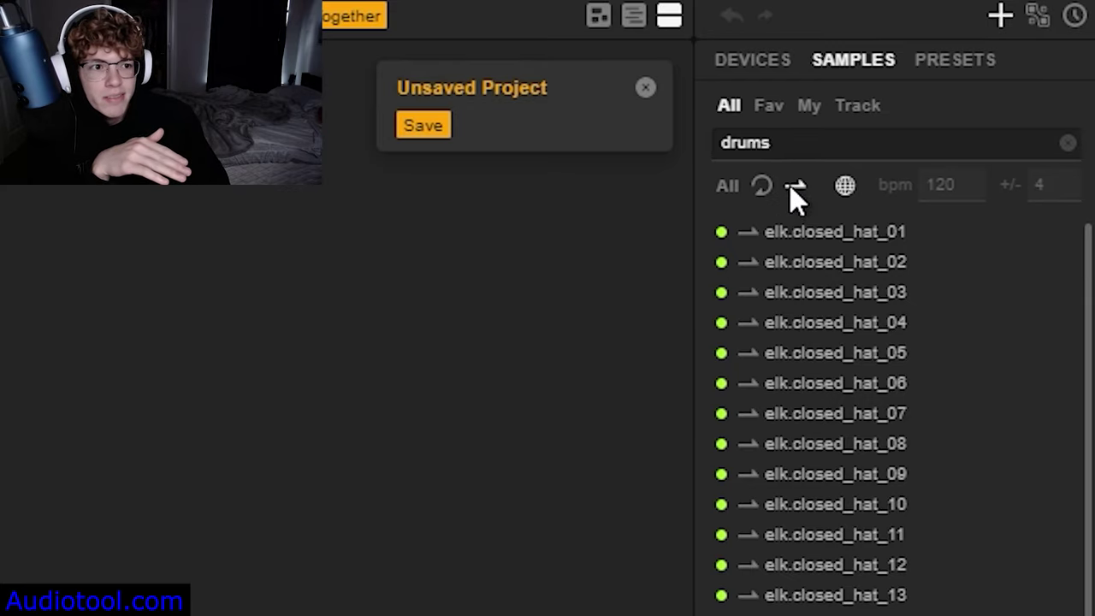
# Step: Try the loop, one-shot and All filters, then preview TK 150 Drums Full 01
pyautogui.click(762, 187)
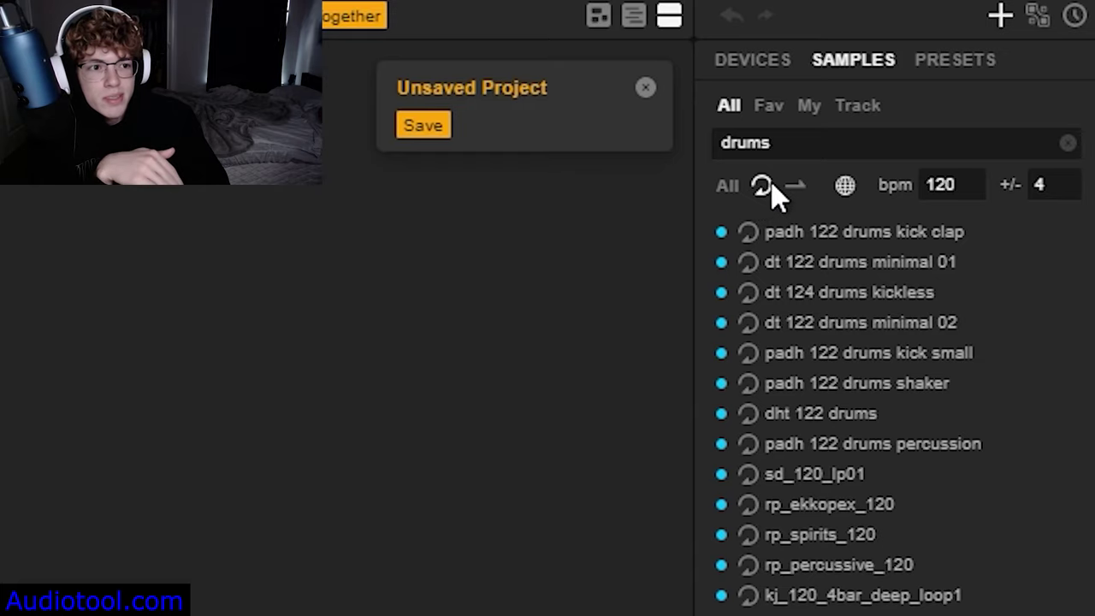
pyautogui.click(794, 185)
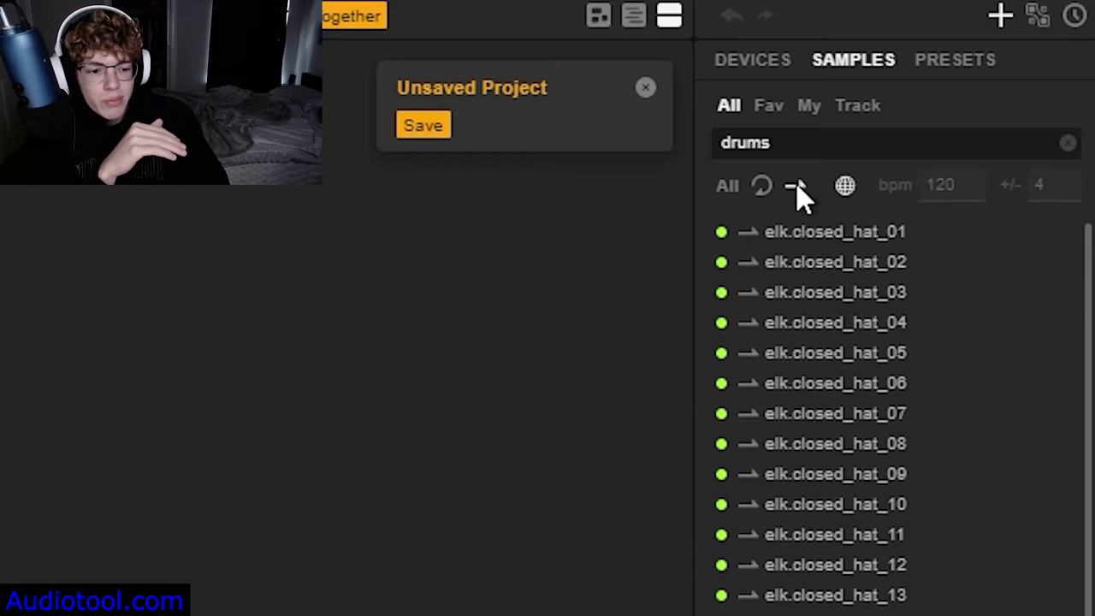
pyautogui.click(737, 193)
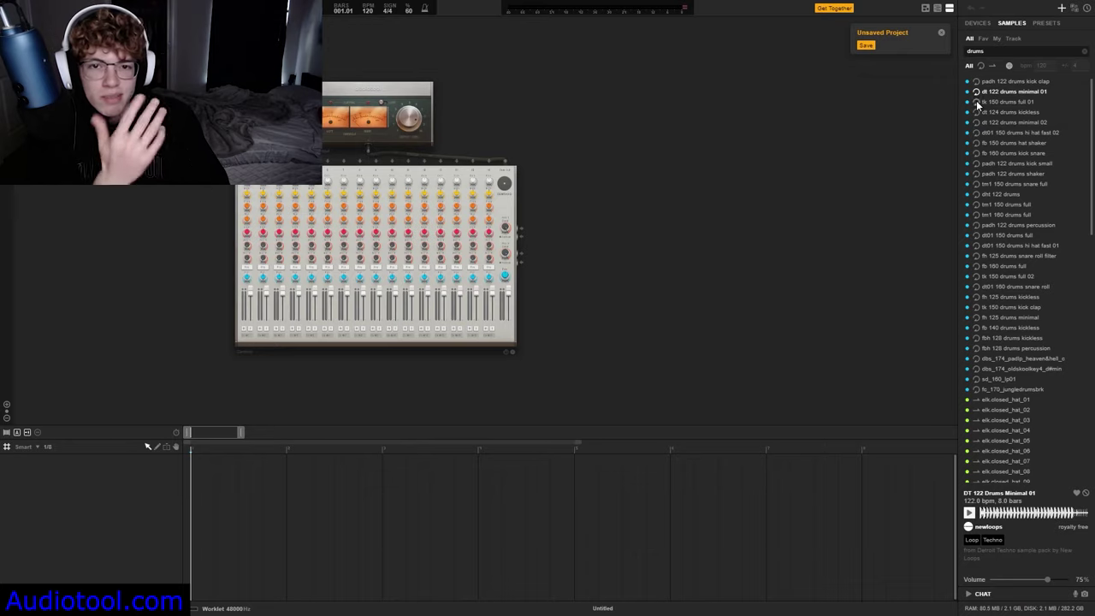
pyautogui.click(978, 103)
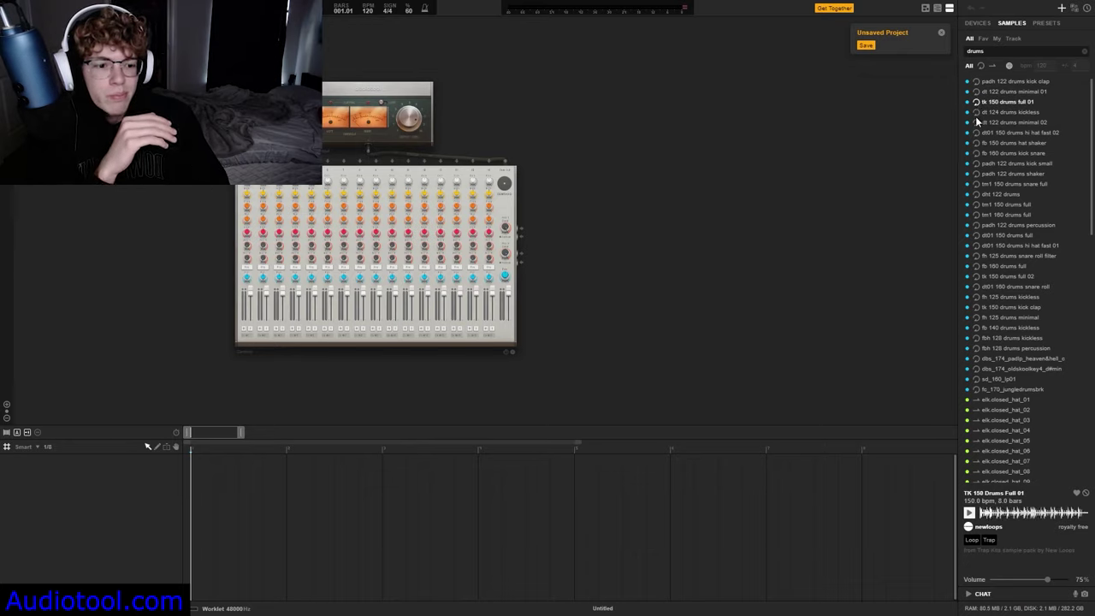
# Step: Add TK 150 Drums Full 01 as a new audio track and search samples for 'sy'
pyautogui.moveTo(1010, 102); pyautogui.dragTo(518, 214)
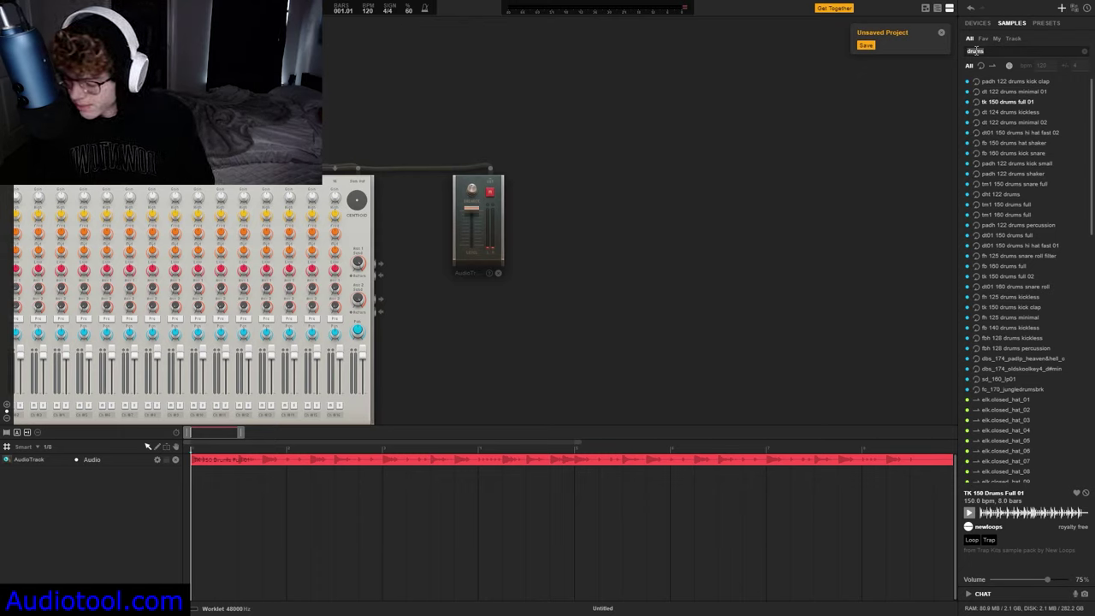
pyautogui.click(976, 51)
pyautogui.write('synth')
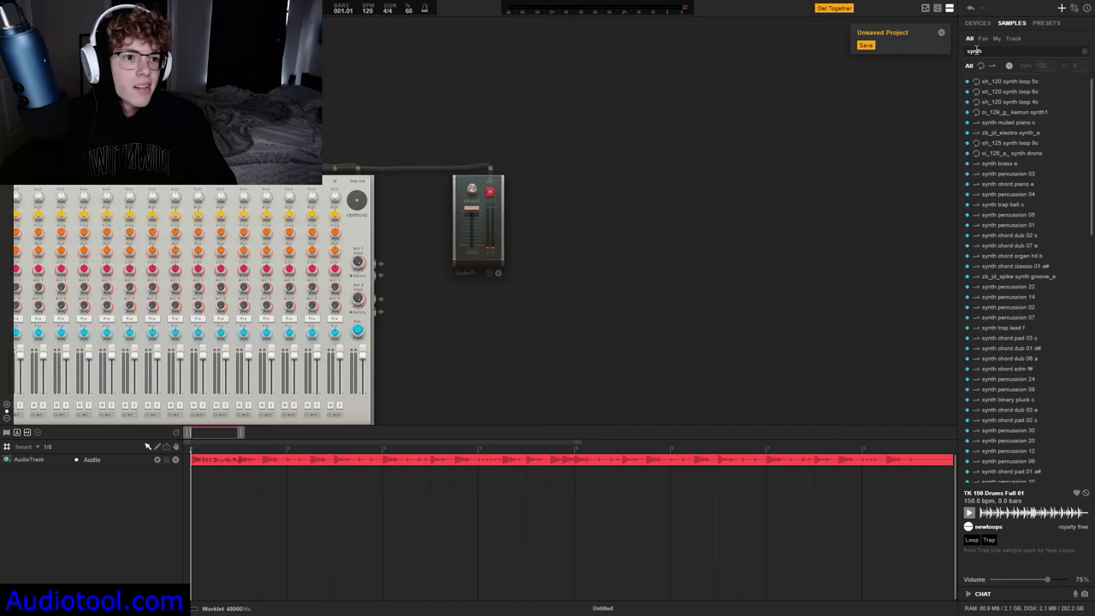
# Step: Preview the sh_120 synth loops 5c, 6c and 4c, then Kemun Synth1
pyautogui.click(982, 85)
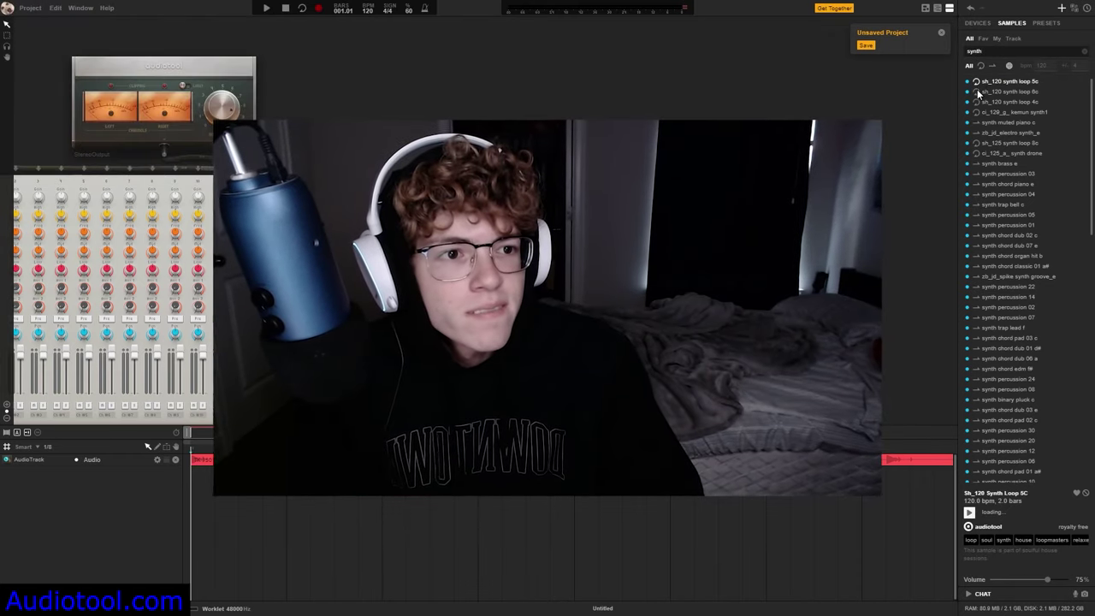
pyautogui.click(981, 91)
pyautogui.click(981, 102)
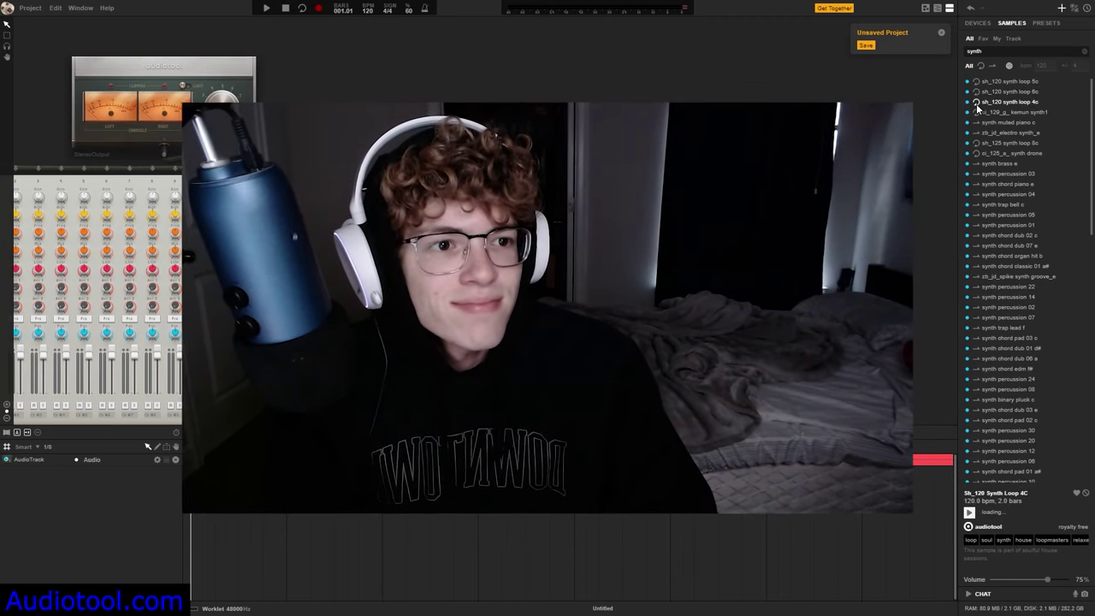
pyautogui.click(979, 112)
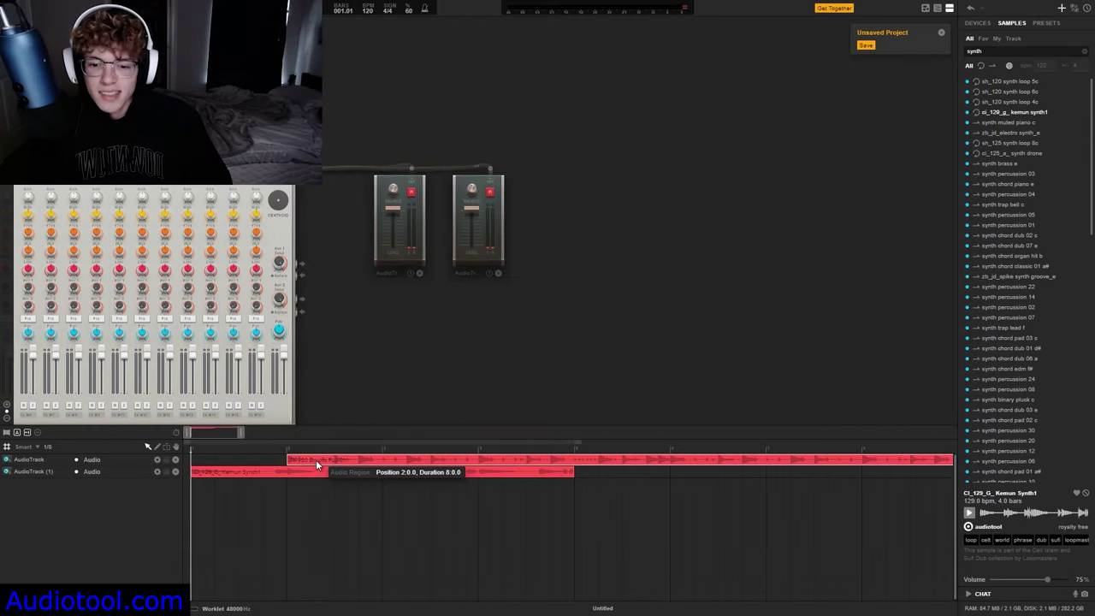
# Step: Move the drum region to start at bar 3, undoing a trial shortening of the synth region
pyautogui.moveTo(316, 465); pyautogui.dragTo(409, 465)
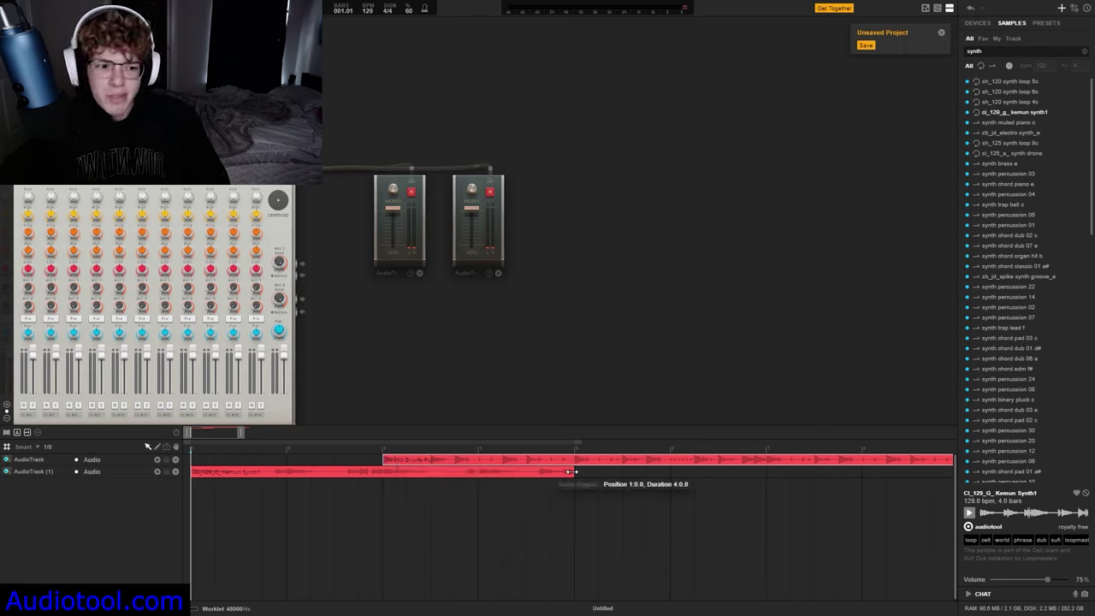
pyautogui.moveTo(571, 472); pyautogui.dragTo(459, 465)
pyautogui.hotkey('ctrl', 'z')
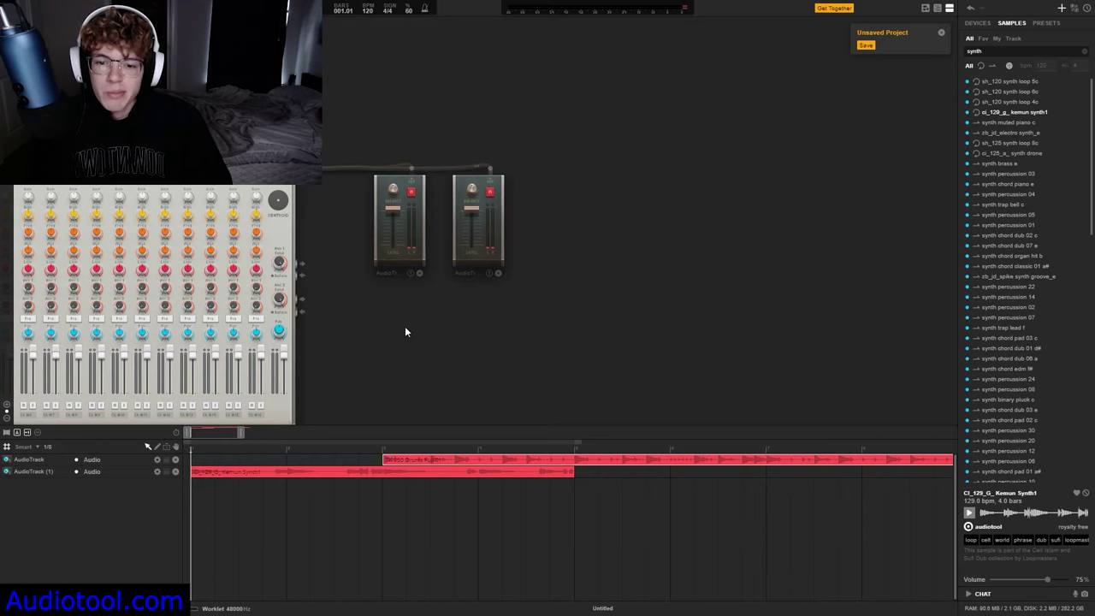
pyautogui.scroll(-2, 319, 375)
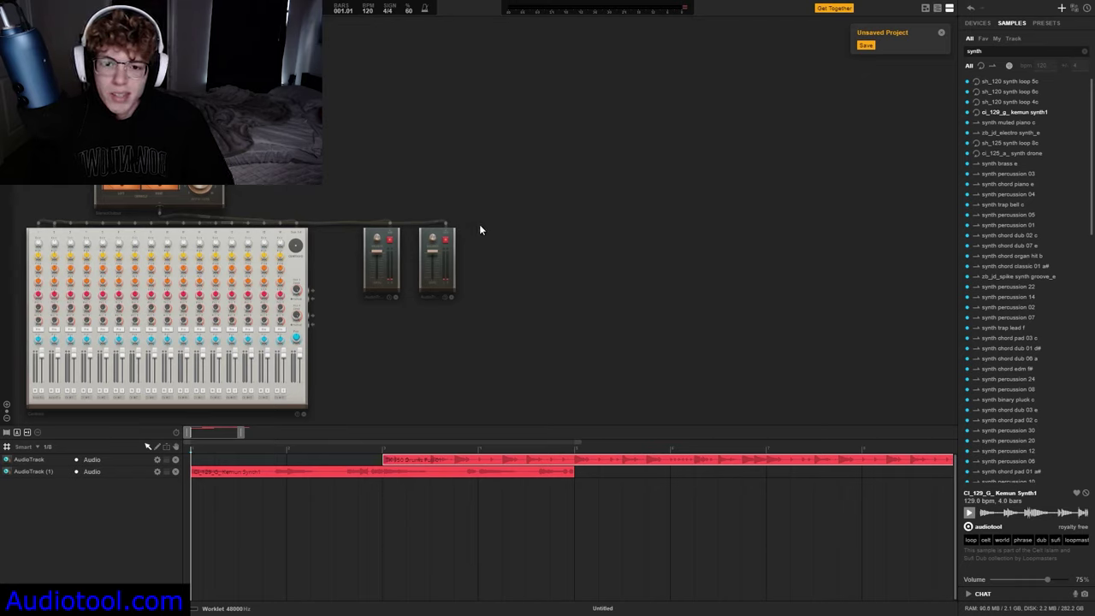
pyautogui.scroll(-1, 486, 228)
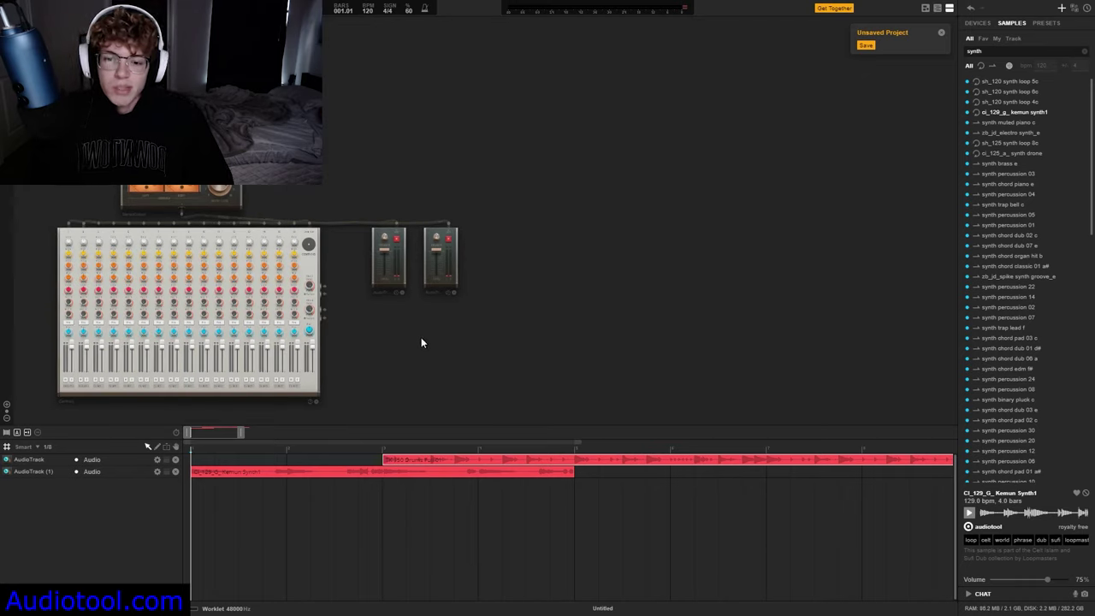
pyautogui.press('space')
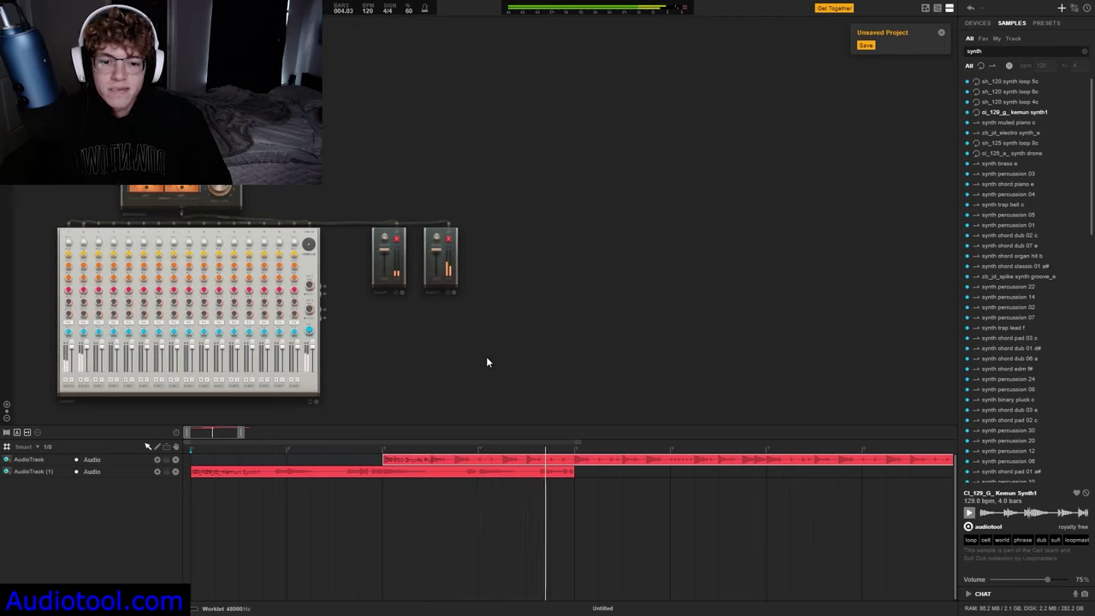
pyautogui.press('space')
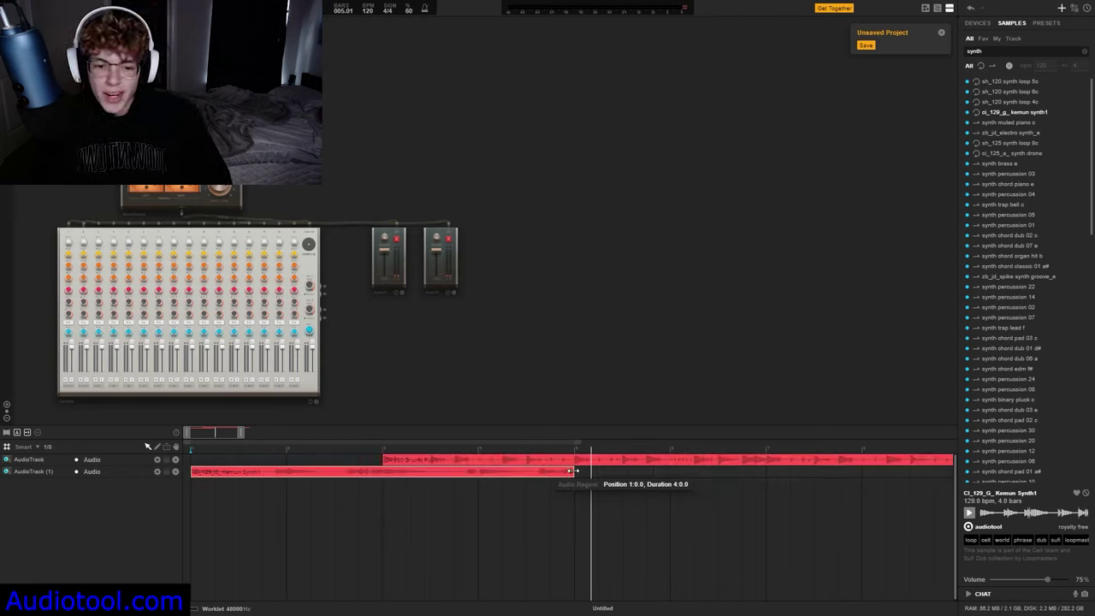
# Step: Stretch the synth region to end with the drum loop, zoom the timeline in, and play
pyautogui.moveTo(574, 470); pyautogui.dragTo(436, 506)
pyautogui.moveTo(234, 434); pyautogui.dragTo(184, 434)
pyautogui.press('space')
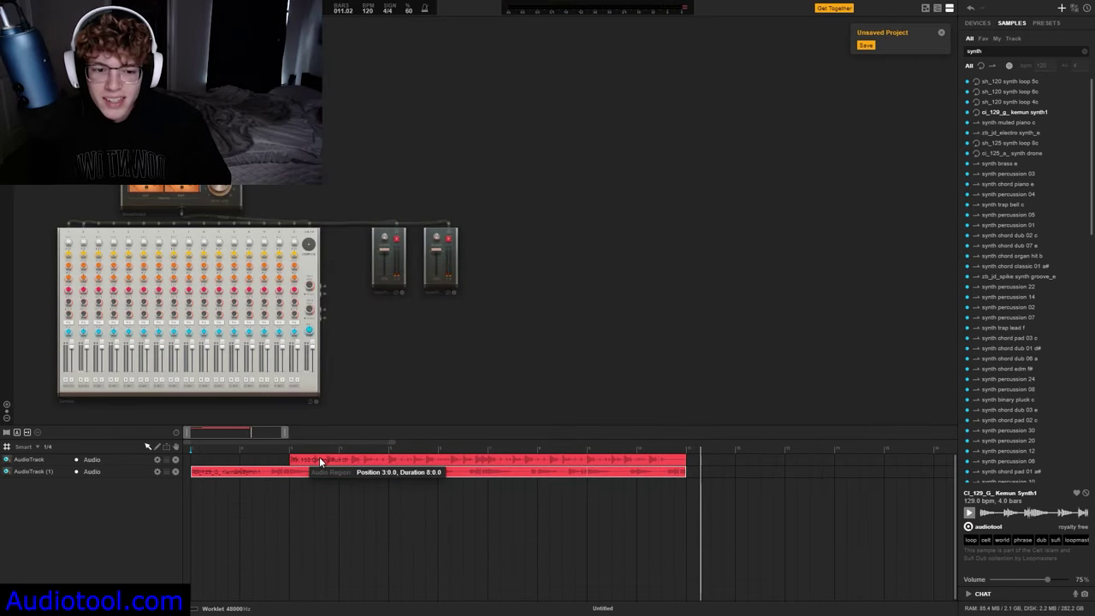
# Step: Stop playback, scroll the desktop, and show the Devices catalogue with its effects
pyautogui.press('space')
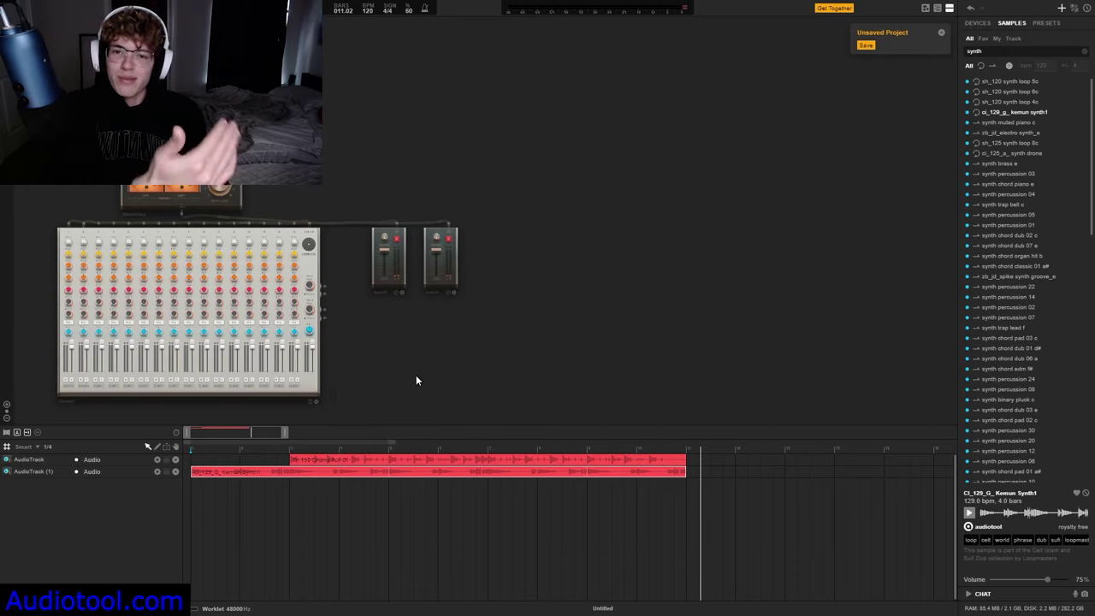
pyautogui.scroll(-3, 416, 376)
pyautogui.scroll(-2, 411, 395)
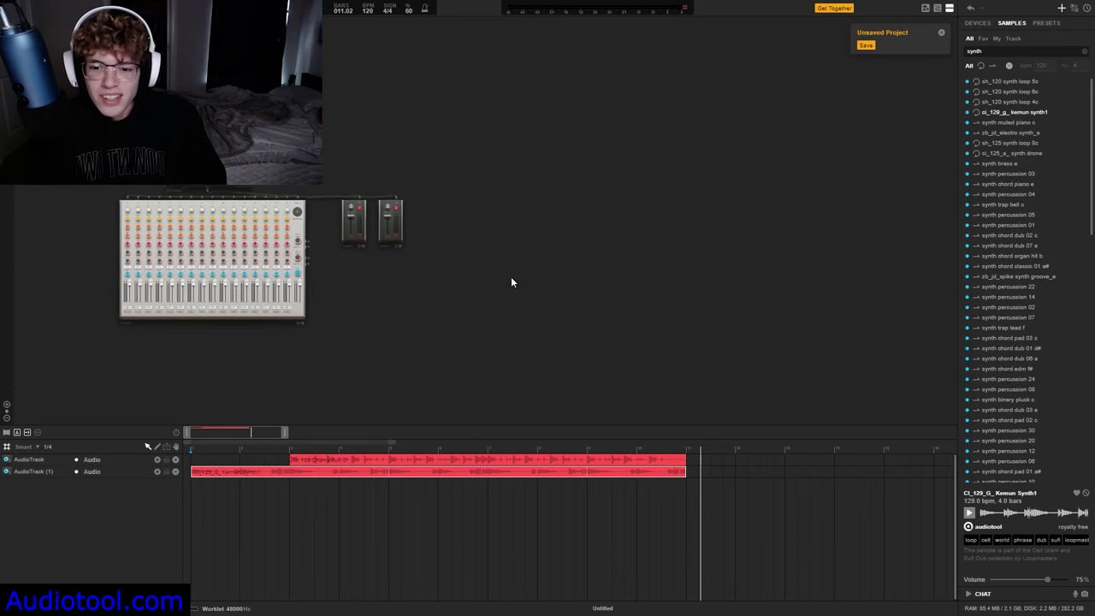
pyautogui.hscroll(-2, 482, 313)
pyautogui.click(978, 24)
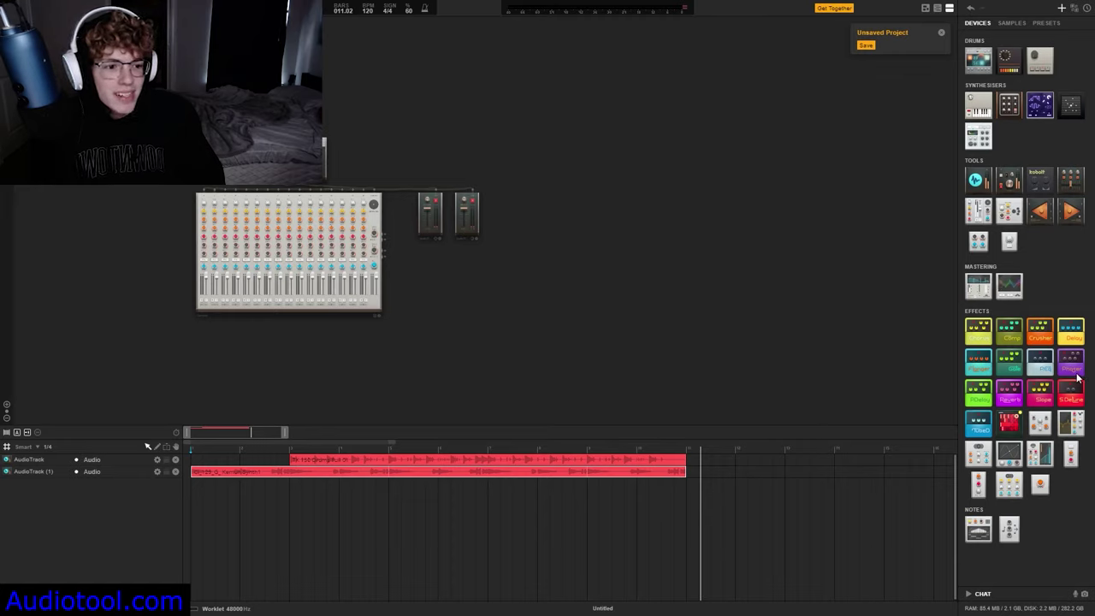
# Step: Place a Phaser pedal, cable it into the first channel strip, and play the beat
pyautogui.moveTo(1071, 364); pyautogui.dragTo(472, 180)
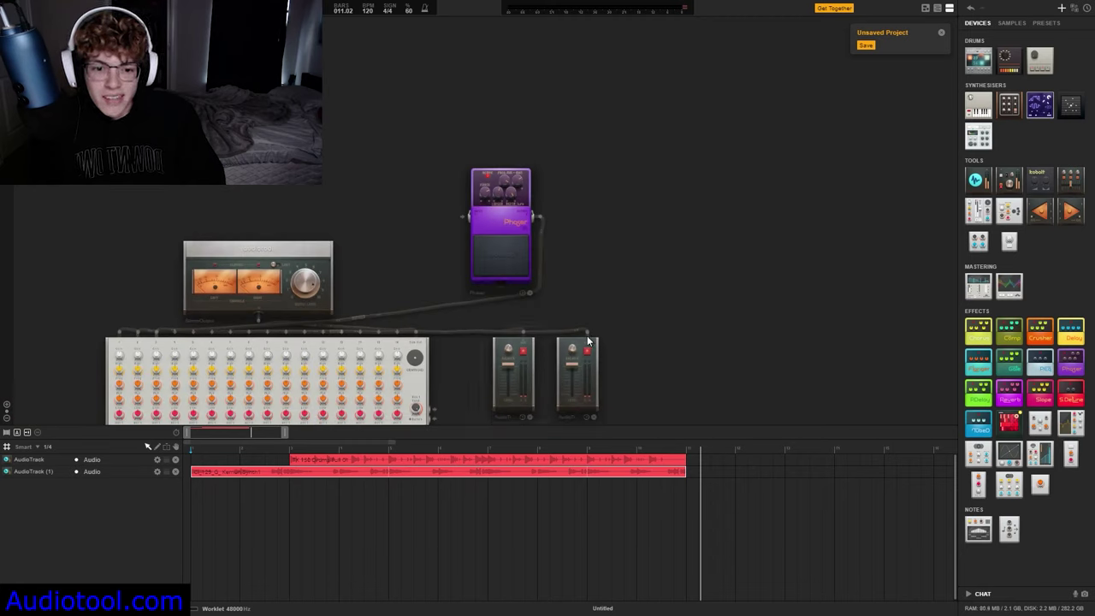
pyautogui.moveTo(587, 337); pyautogui.dragTo(463, 219)
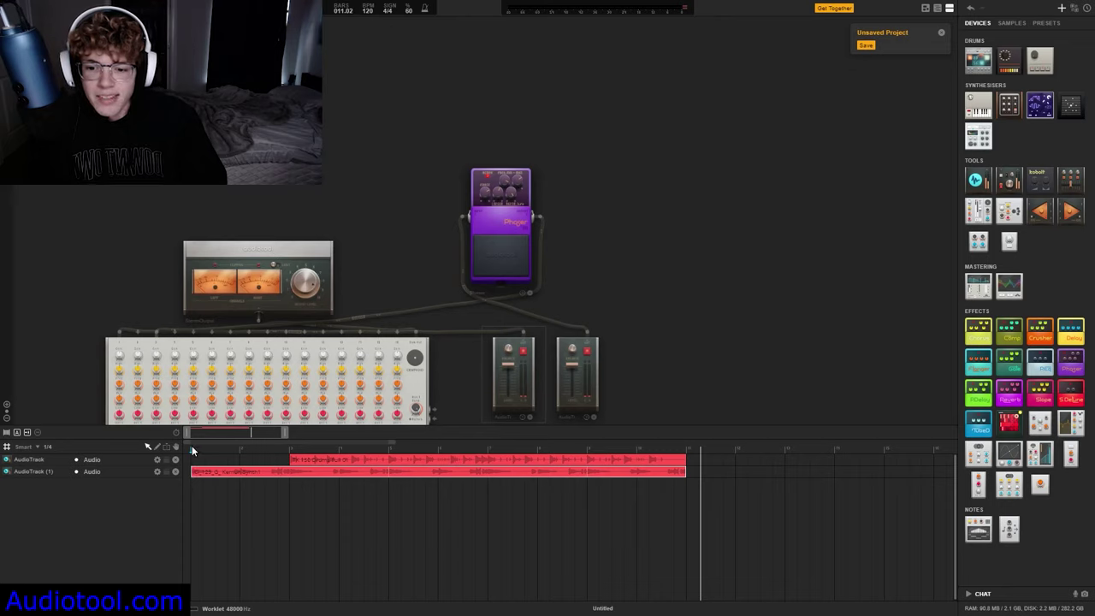
pyautogui.press('space')
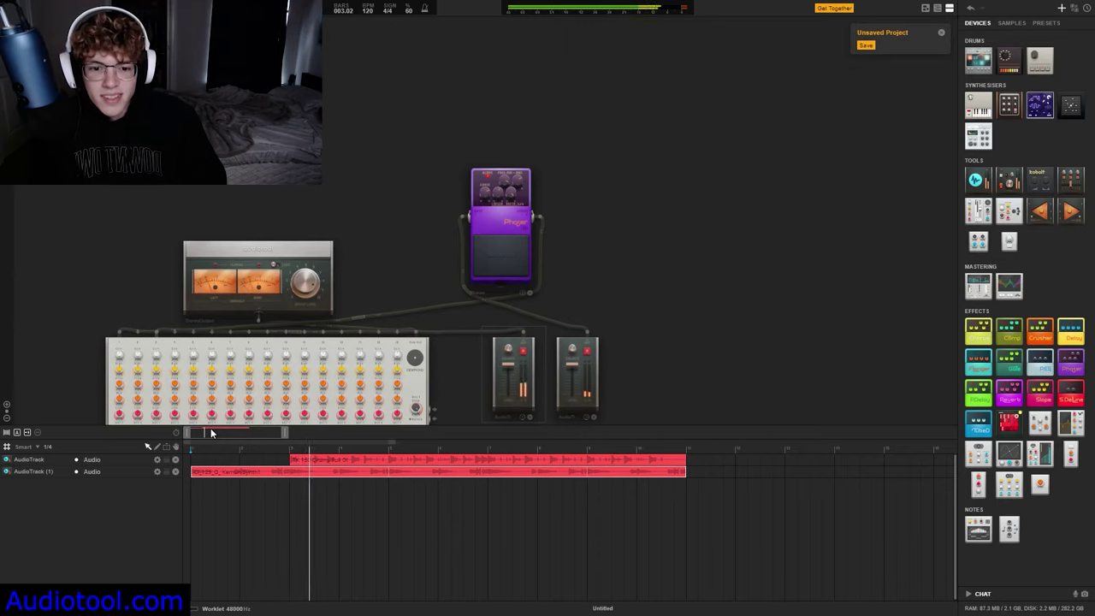
pyautogui.scroll(5, 540, 221)
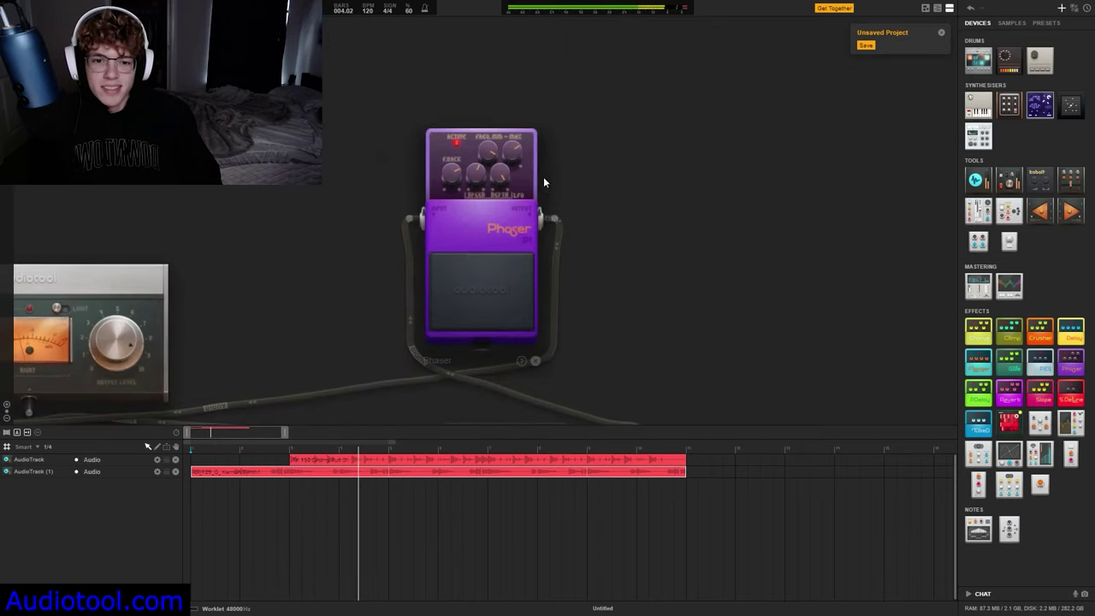
pyautogui.press('space')
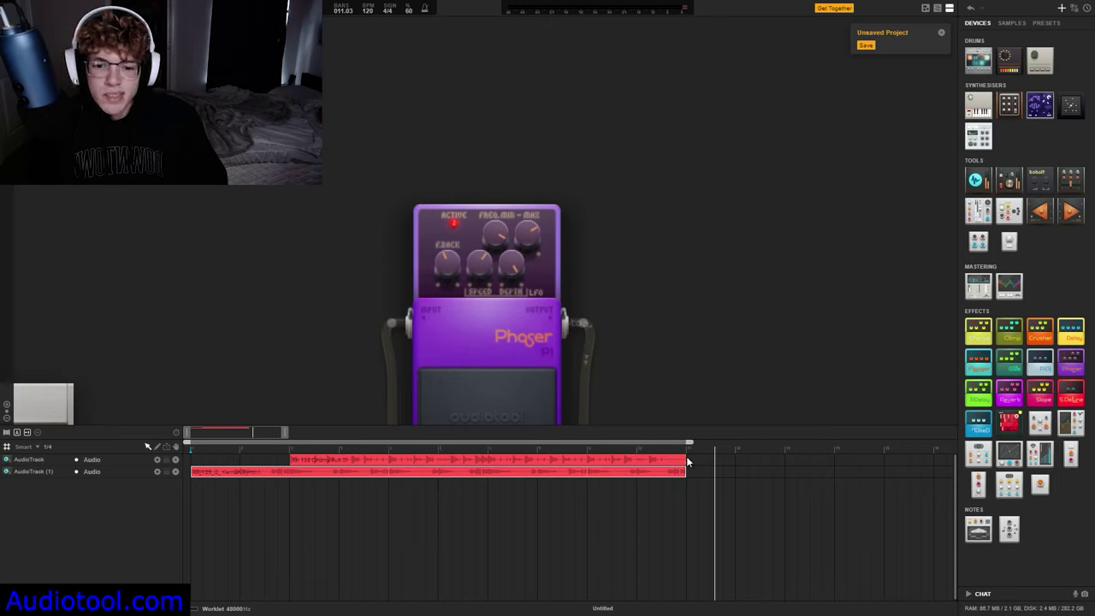
pyautogui.press('space')
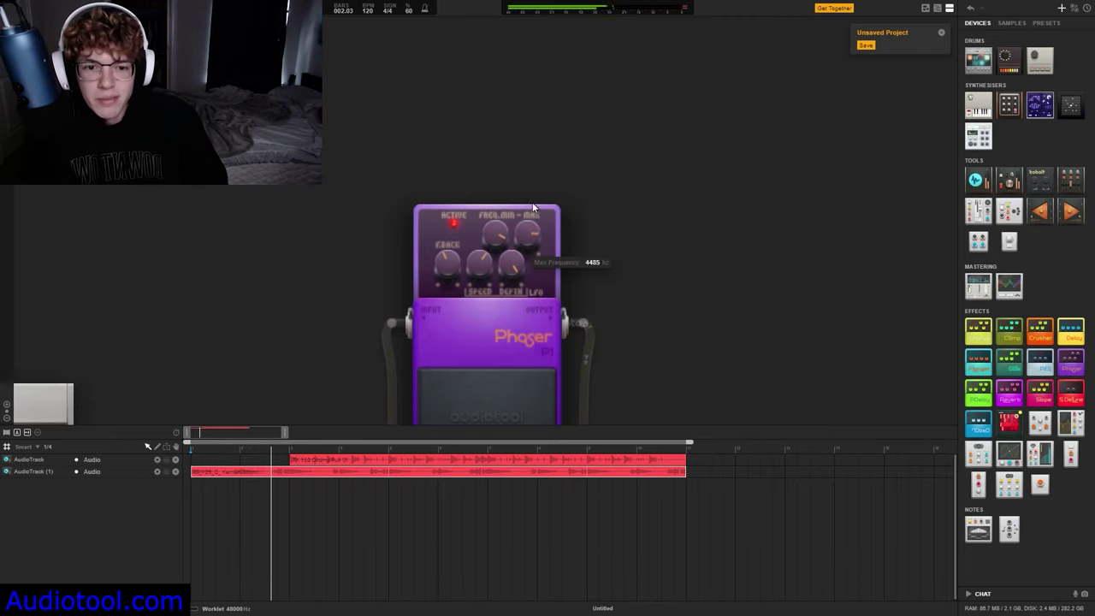
pyautogui.moveTo(507, 244)
pyautogui.scroll(-3, 709, 340)
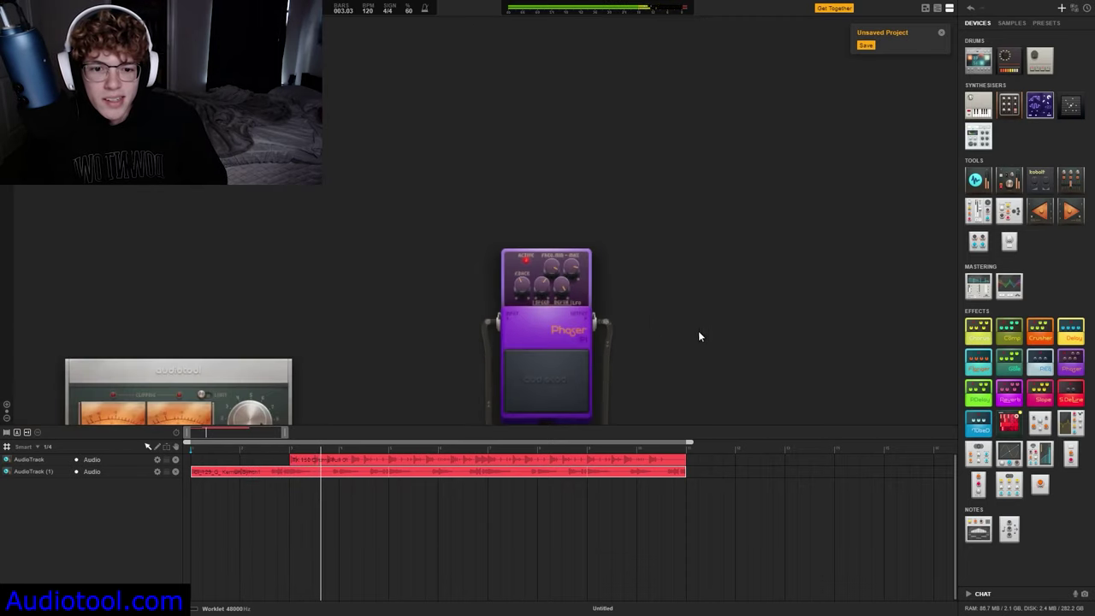
pyautogui.moveTo(709, 340); pyautogui.dragTo(575, 255)
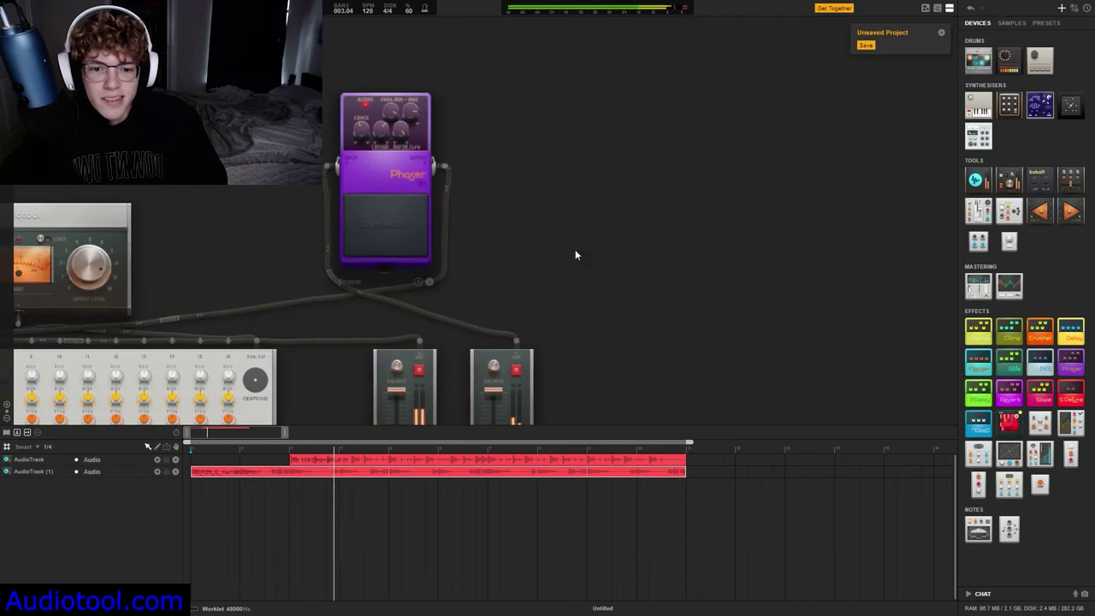
# Step: Delete the Phaser and cable a new Reverb pedal's input from the track channel strip
pyautogui.click(430, 281)
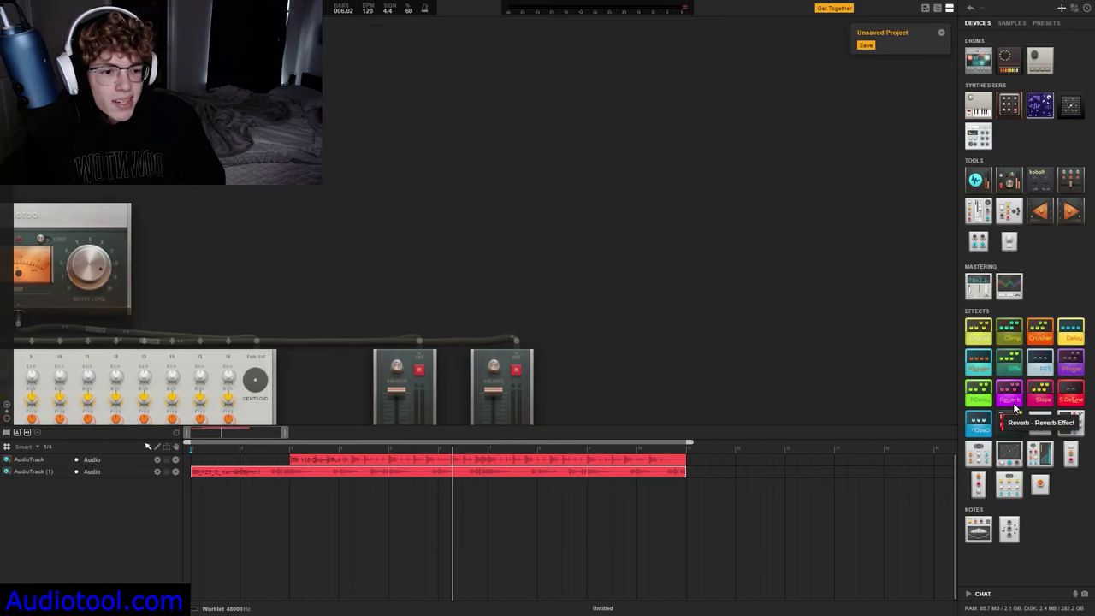
pyautogui.moveTo(1015, 410); pyautogui.dragTo(483, 216)
pyautogui.moveTo(506, 334); pyautogui.dragTo(434, 214)
pyautogui.moveTo(506, 332); pyautogui.dragTo(432, 207)
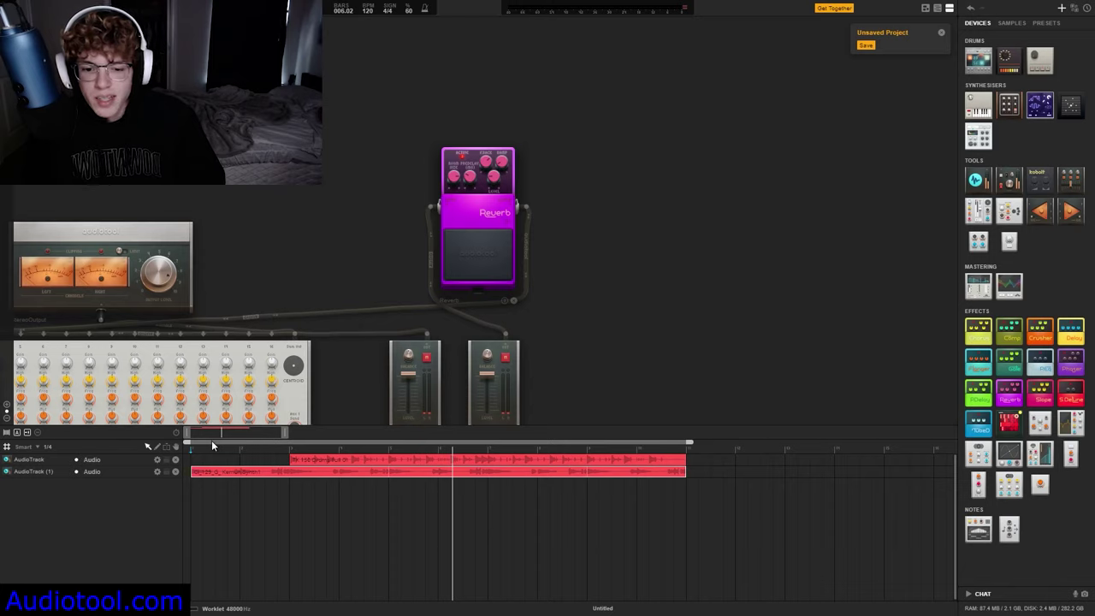
pyautogui.press('space')
pyautogui.scroll(3, 481, 185)
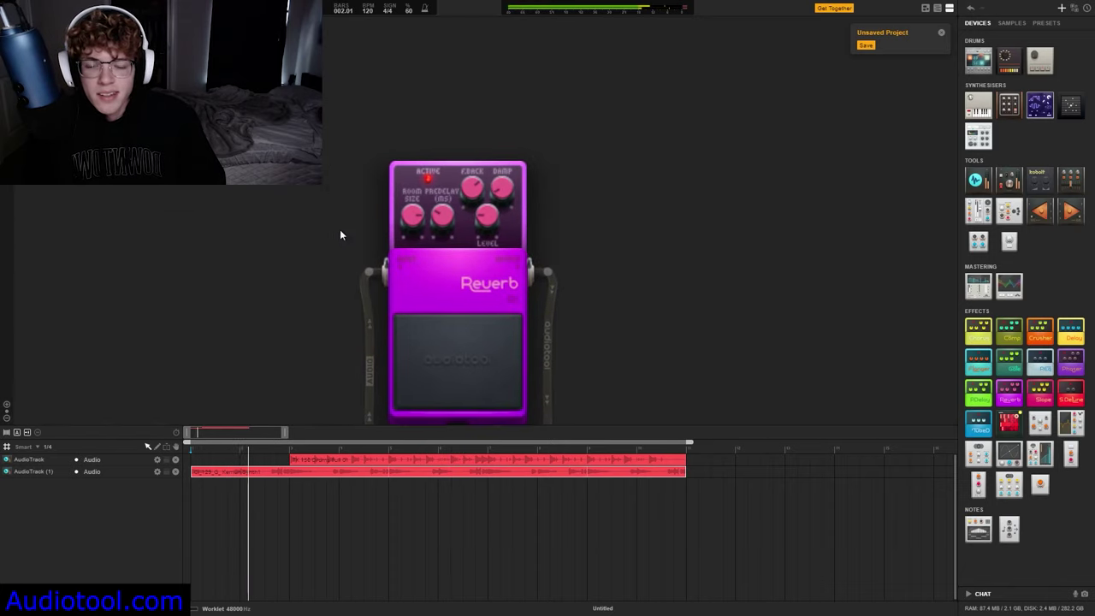
pyautogui.moveTo(414, 197)
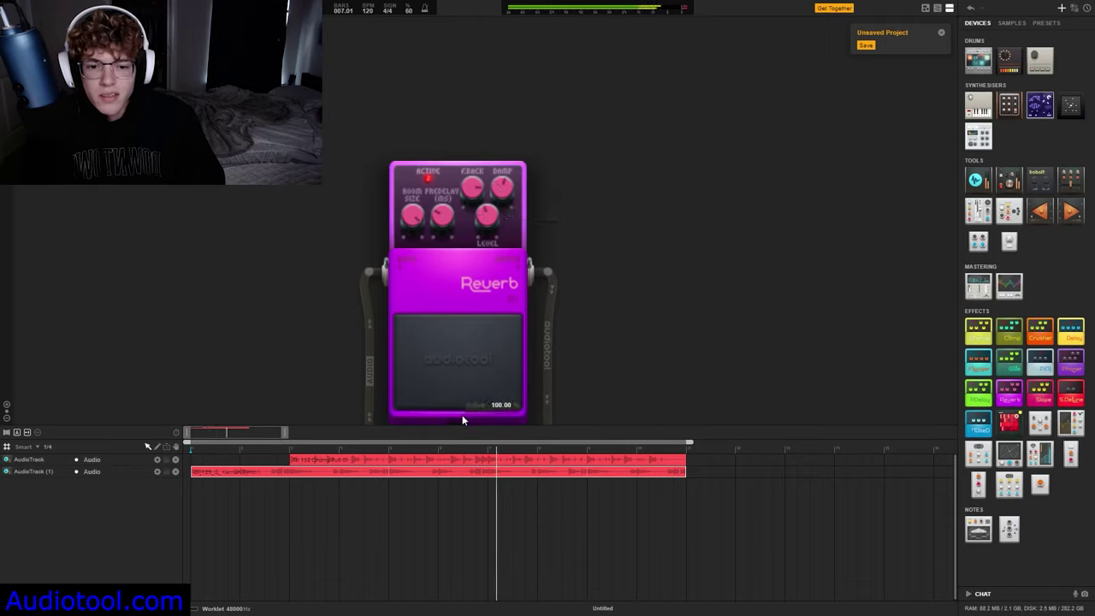
pyautogui.scroll(-5, 462, 414)
pyautogui.hscroll(2, 544, 297)
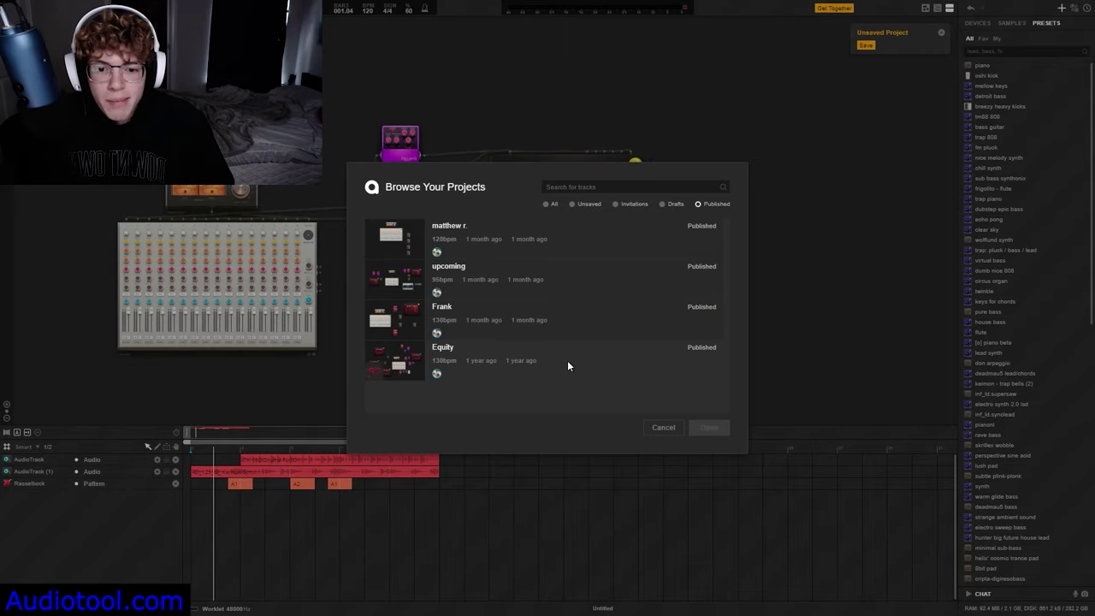
# Step: Open the Equity project from Browse Your Projects
pyautogui.click(568, 364)
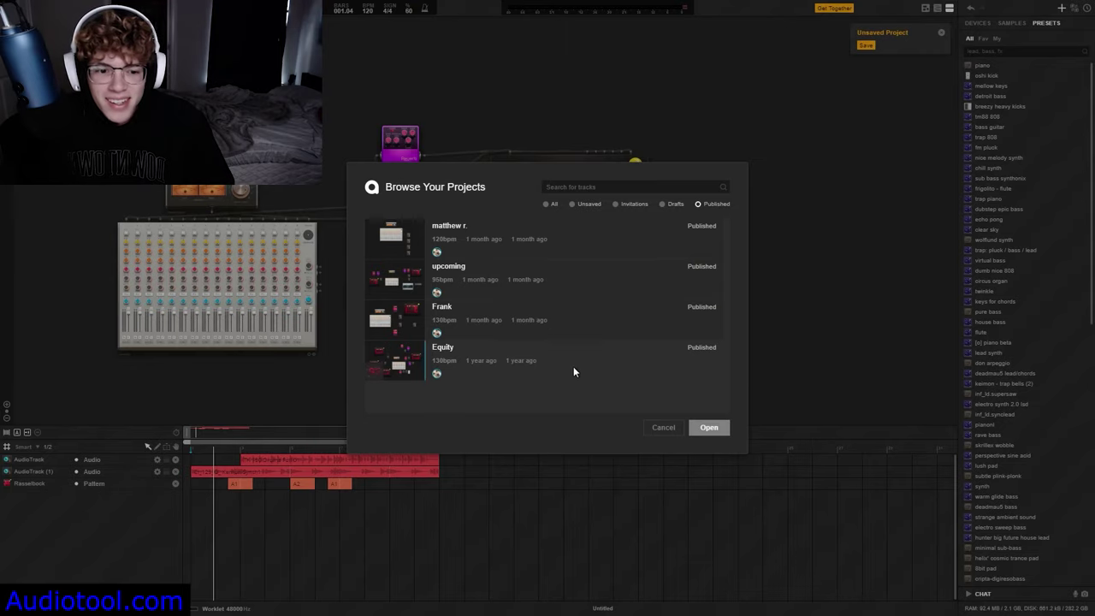
pyautogui.click(707, 427)
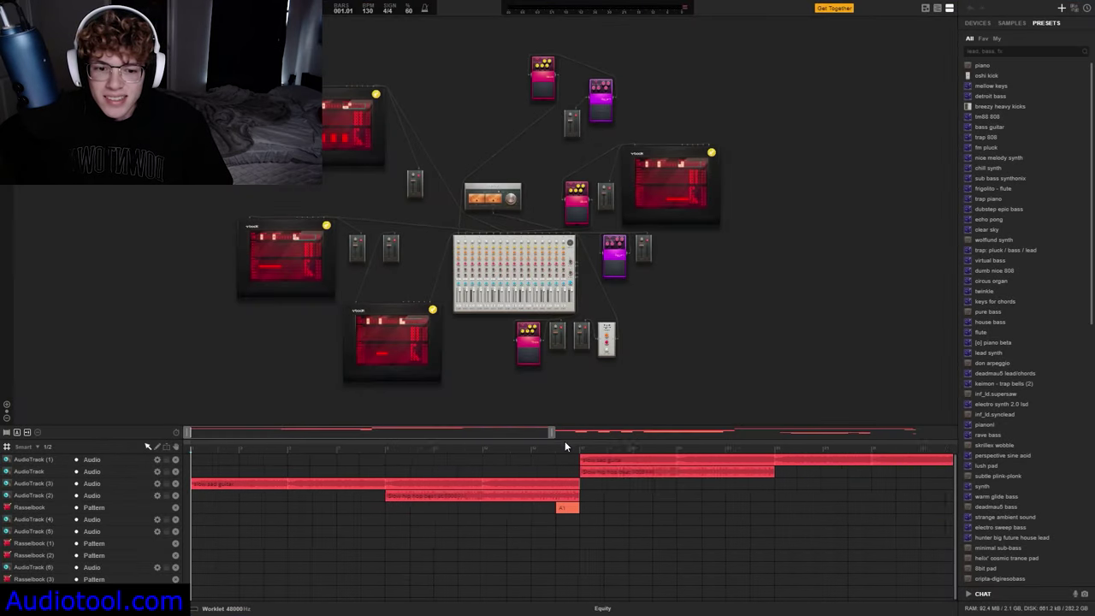
pyautogui.moveTo(802, 432); pyautogui.dragTo(957, 447)
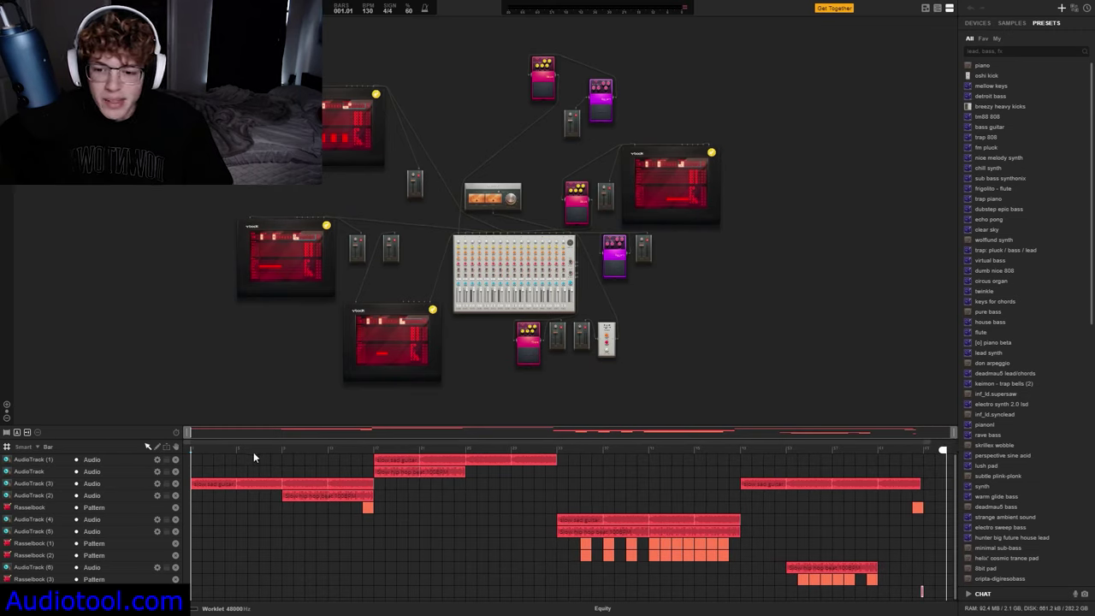
pyautogui.press('space')
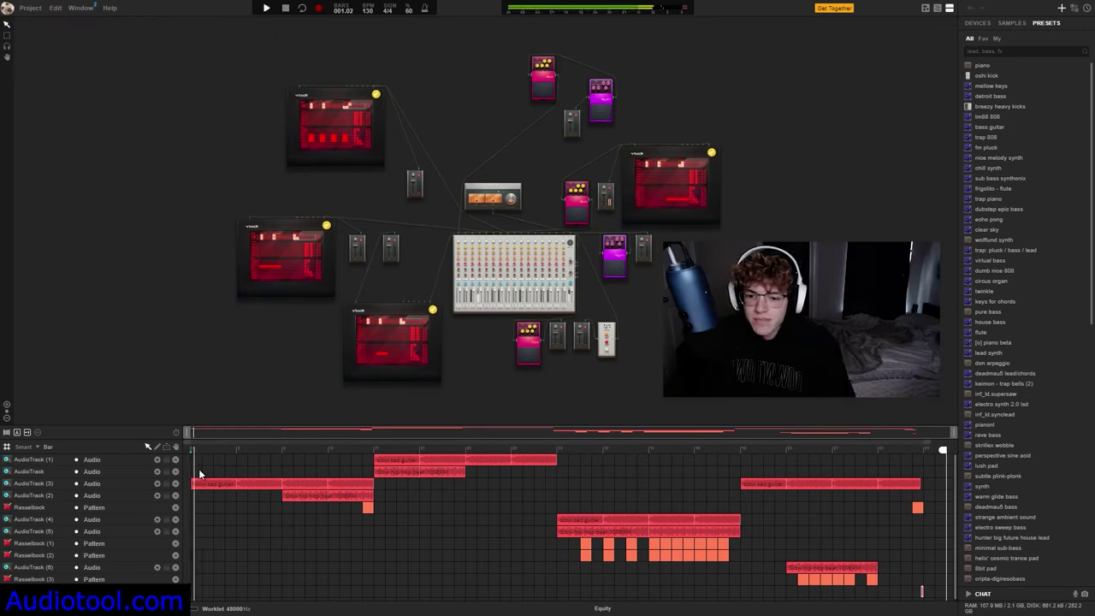